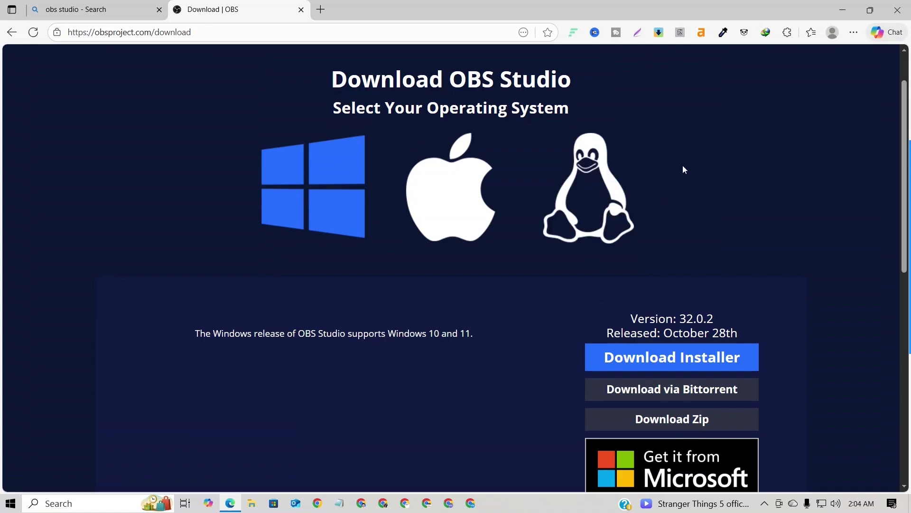
# Switch to OBS Studio and remove the existing Display Capture source from the scene
pyautogui.press('super+d')
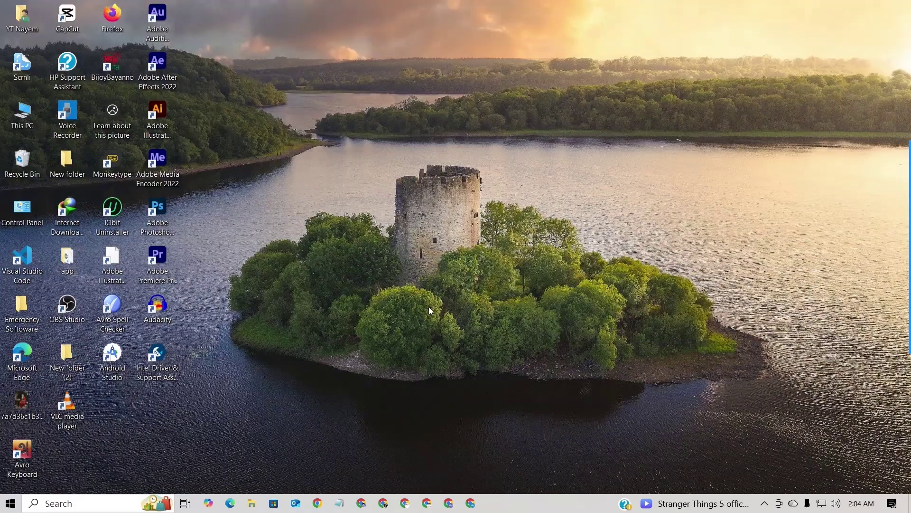
pyautogui.doubleClick(70, 308)
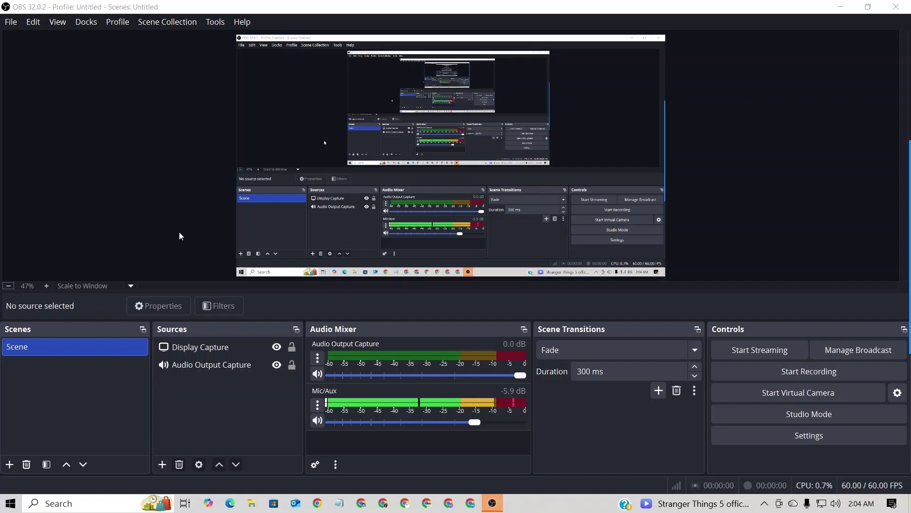
pyautogui.click(230, 368)
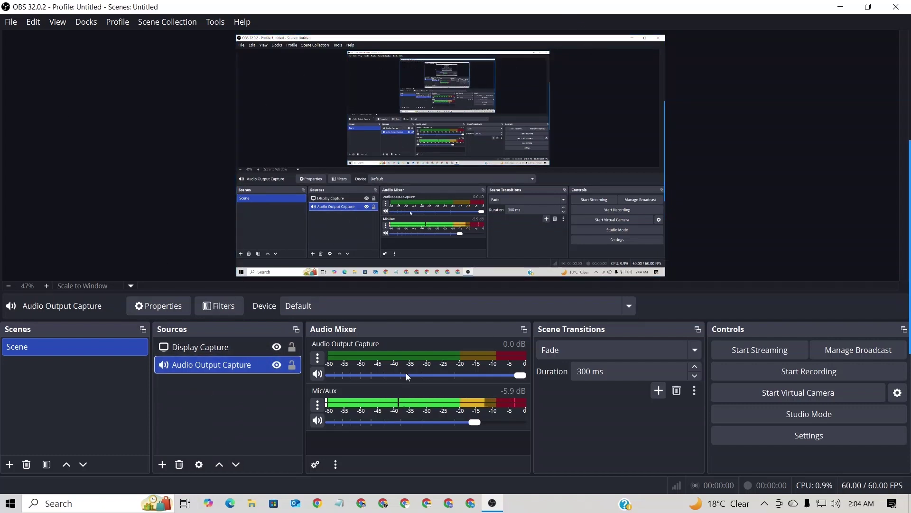
pyautogui.click(226, 341)
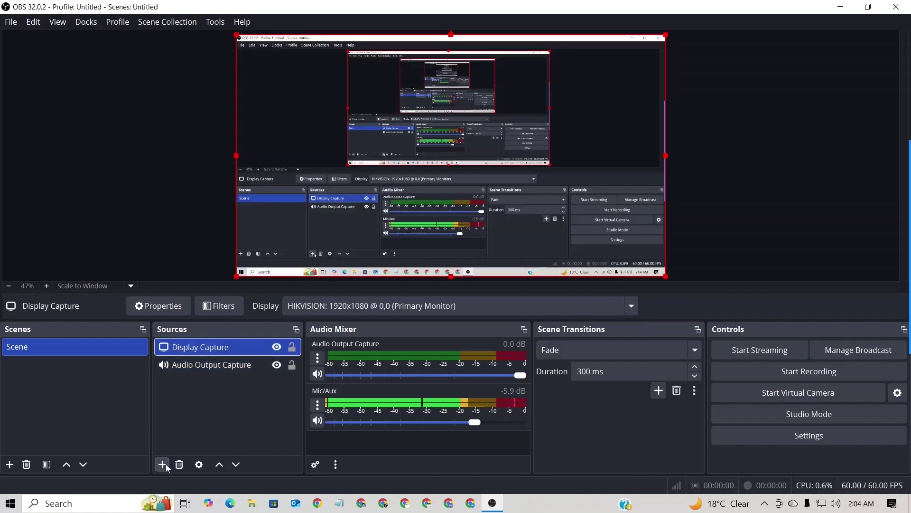
pyautogui.click(179, 465)
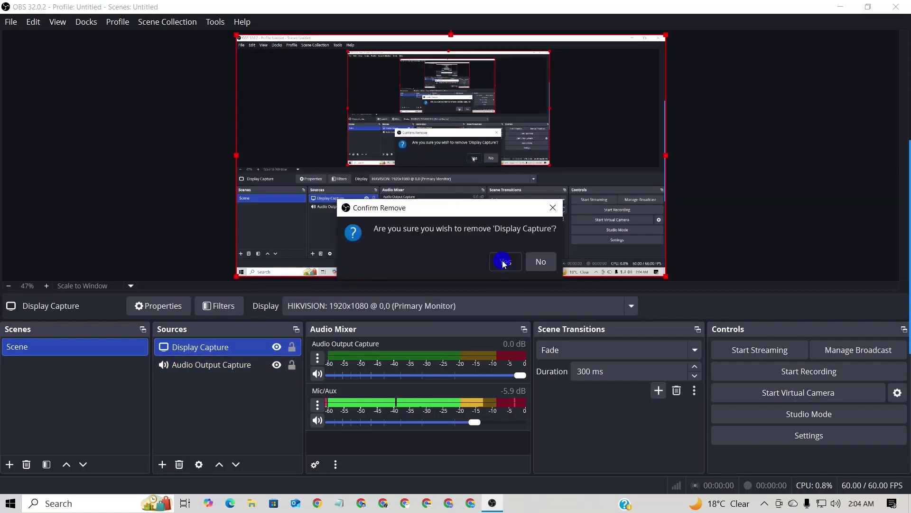
pyautogui.click(502, 261)
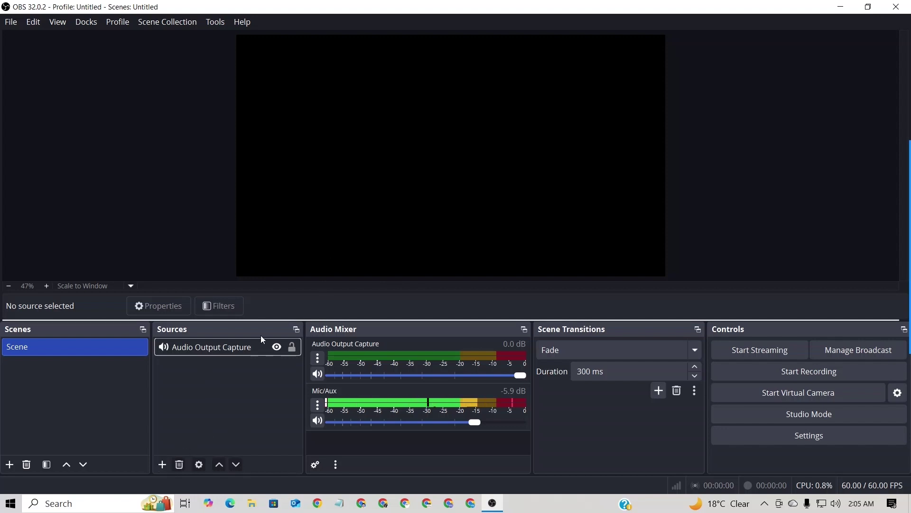
# Add a new visible Display Capture source that captures the HIKVISION 1920x1080 primary monitor
pyautogui.click(165, 465)
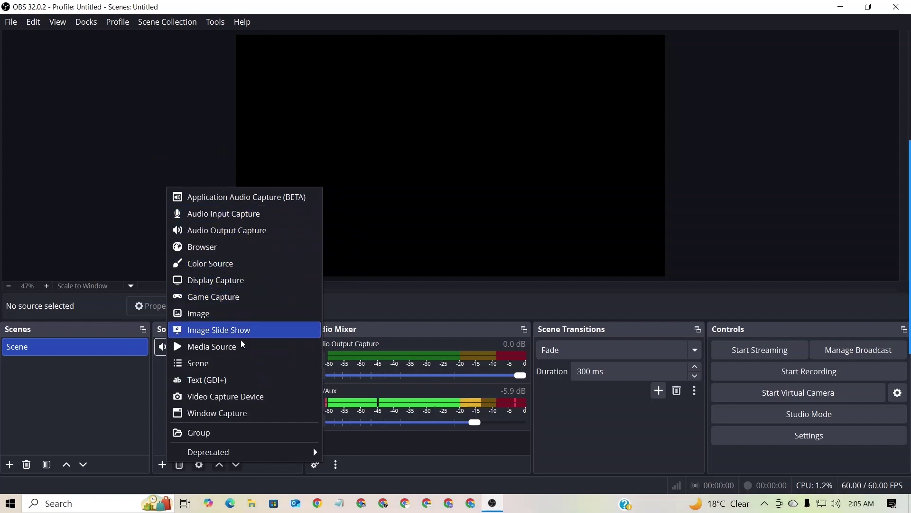
pyautogui.click(226, 283)
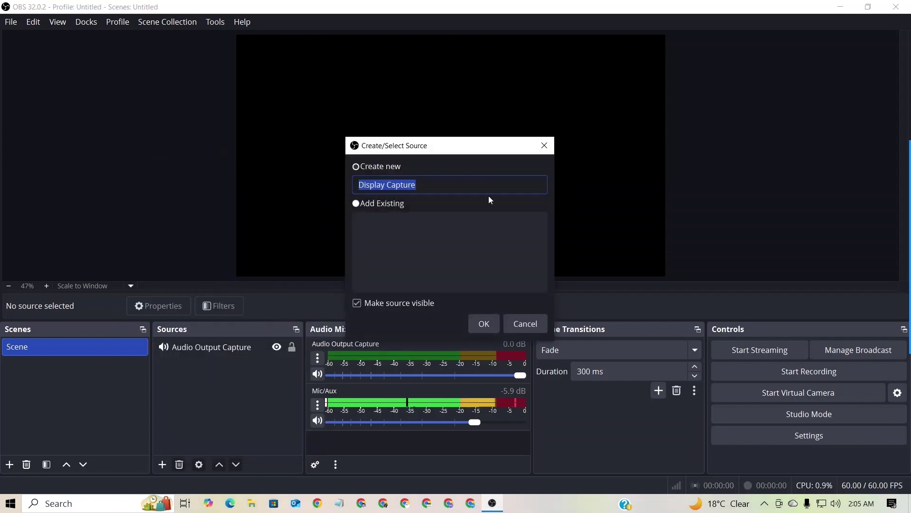
pyautogui.click(484, 323)
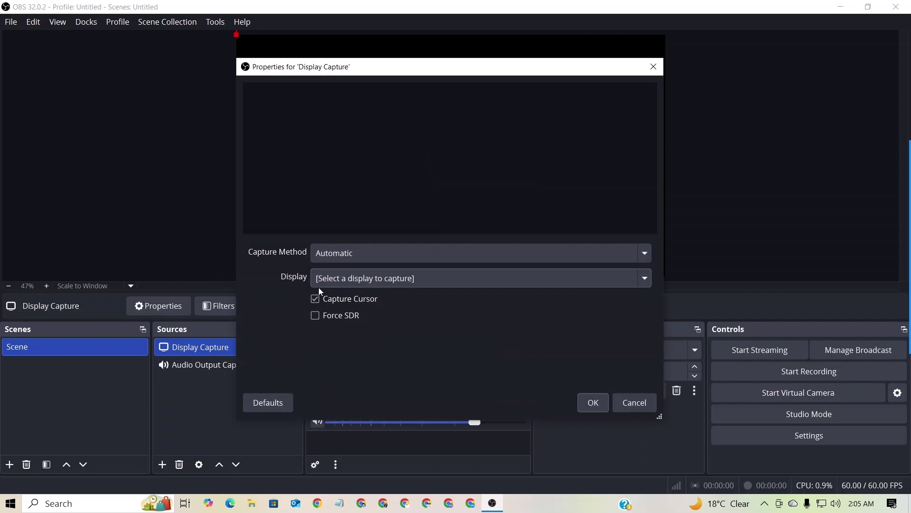
pyautogui.click(372, 282)
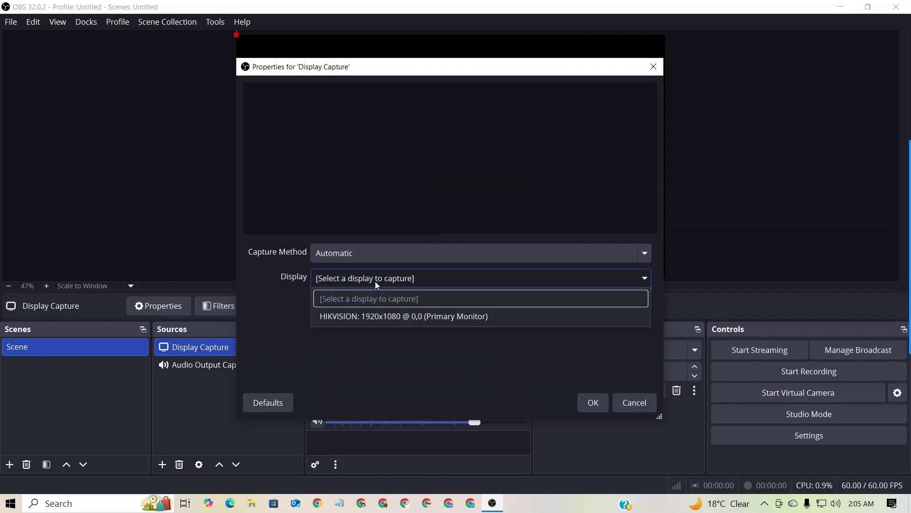
pyautogui.click(417, 324)
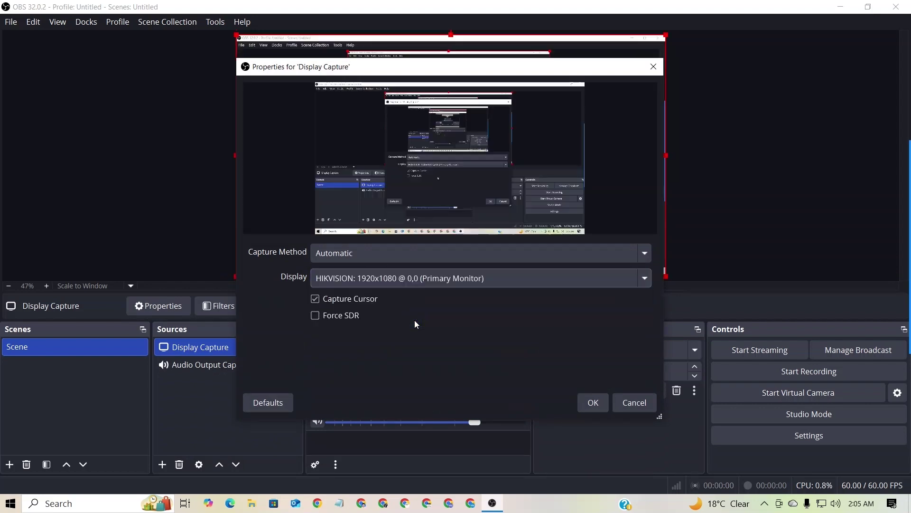
pyautogui.click(593, 403)
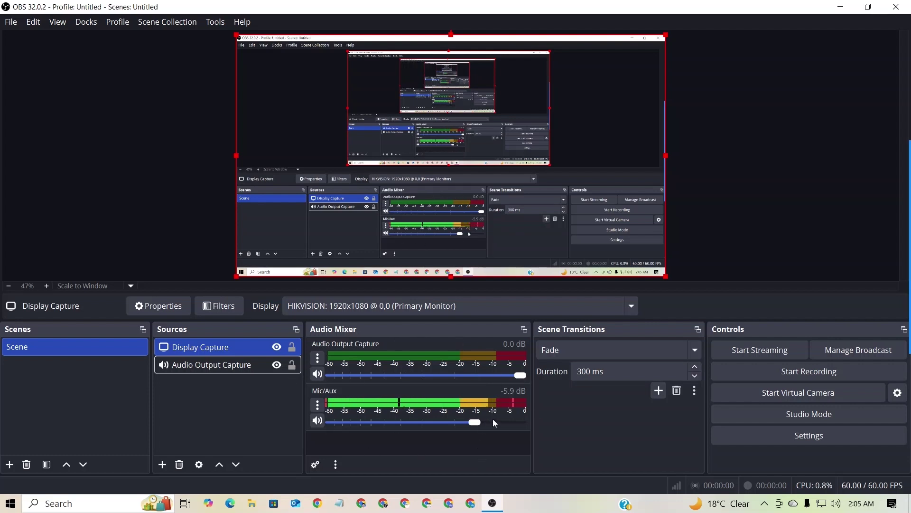
# Set the output mode to Advanced in the output settings
pyautogui.click(808, 433)
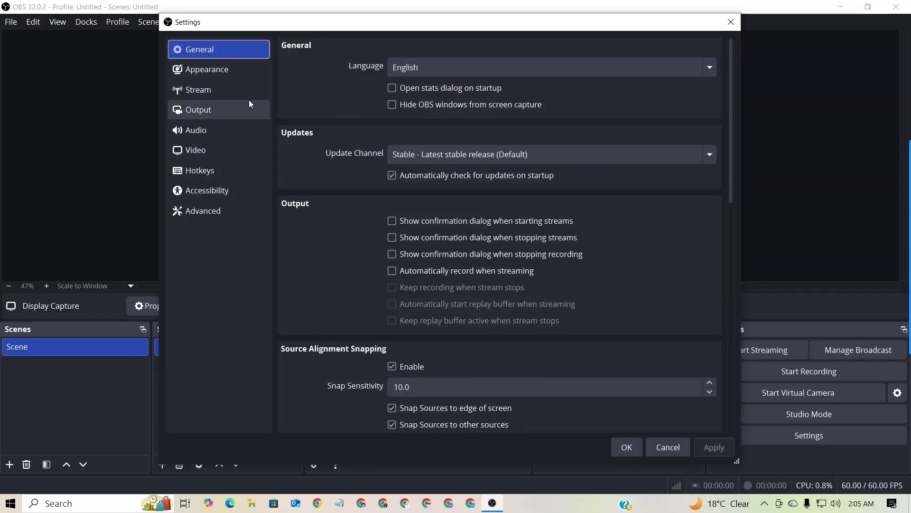
pyautogui.click(232, 110)
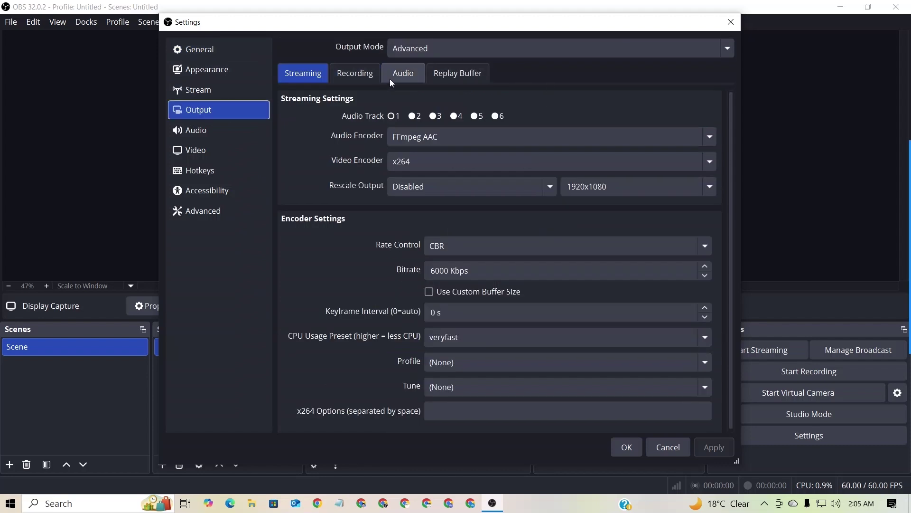
pyautogui.click(457, 52)
pyautogui.click(428, 68)
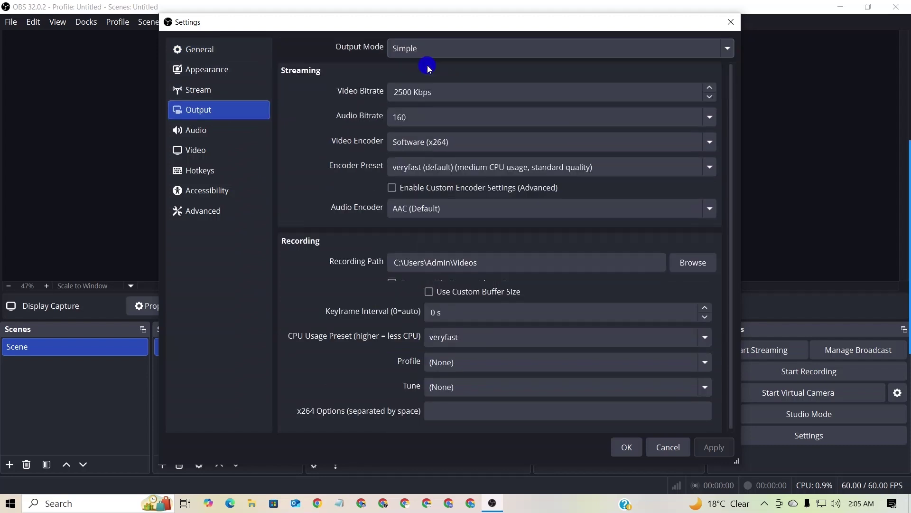
pyautogui.click(445, 52)
pyautogui.click(430, 88)
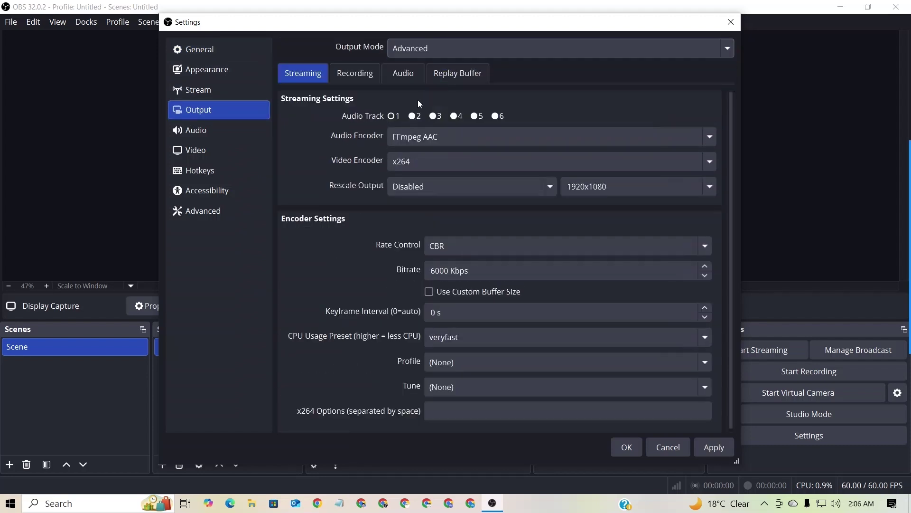
# In the recording output settings, choose Hybrid MP4 (.mp4) as the recording format and x264 as the video encoder
pyautogui.click(368, 75)
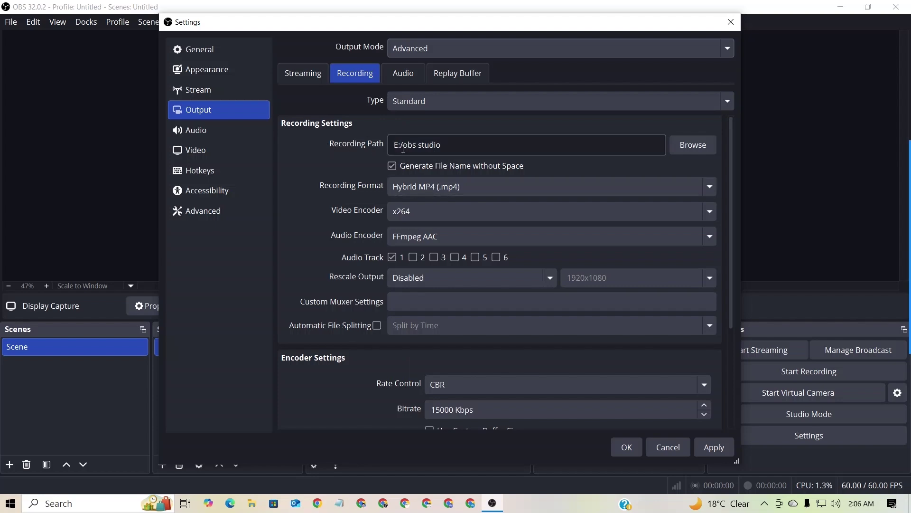
pyautogui.click(690, 147)
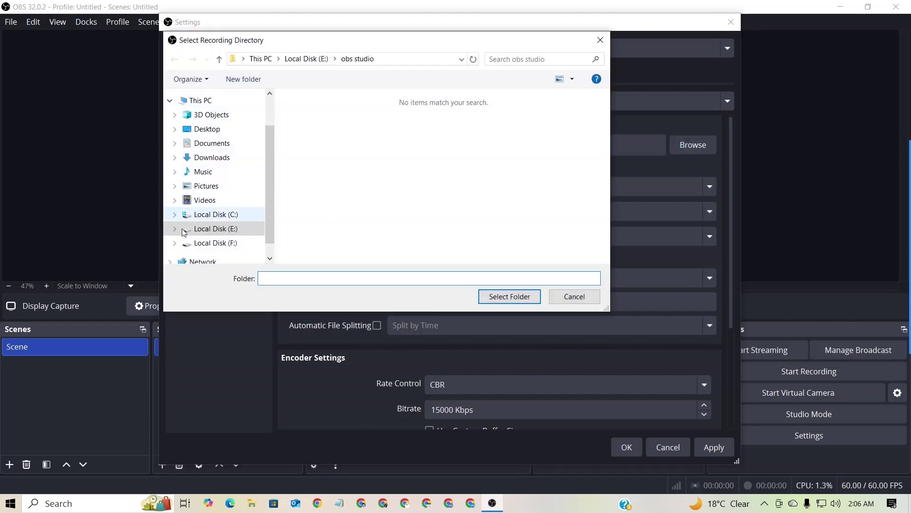
pyautogui.click(607, 37)
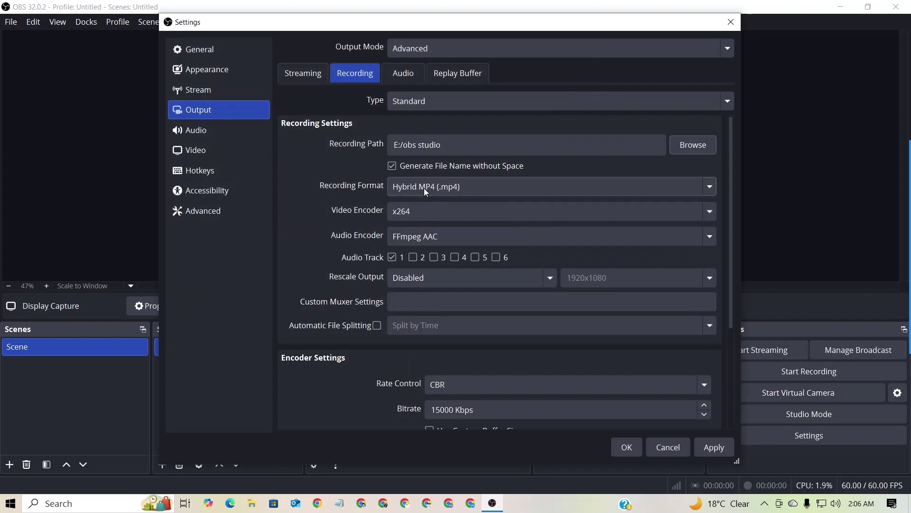
pyautogui.click(452, 187)
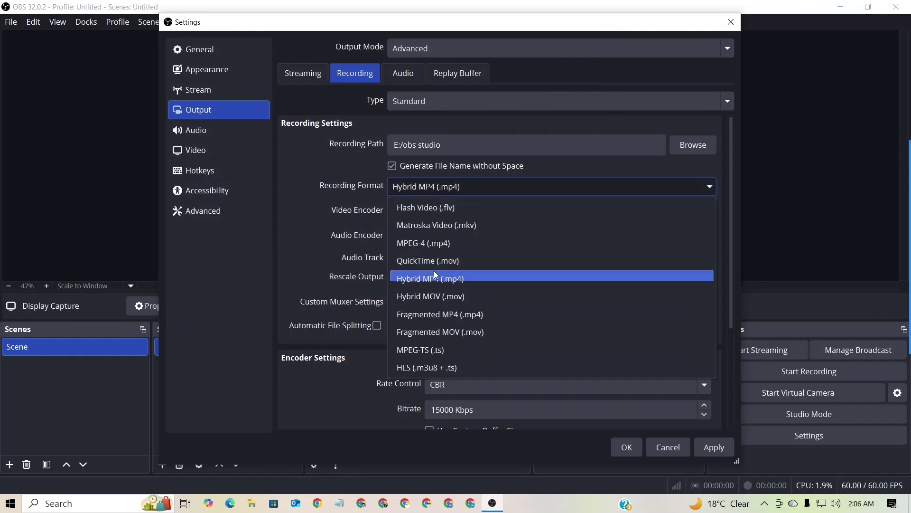
pyautogui.click(465, 283)
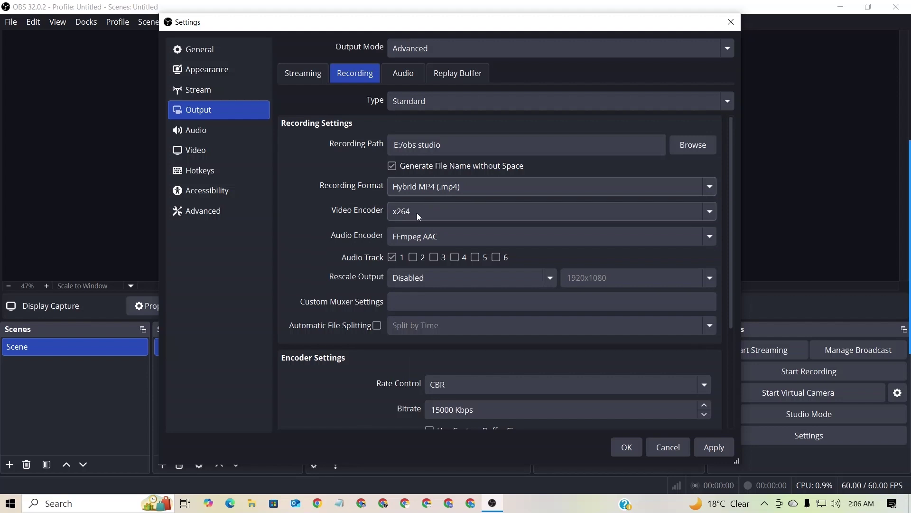
pyautogui.click(530, 216)
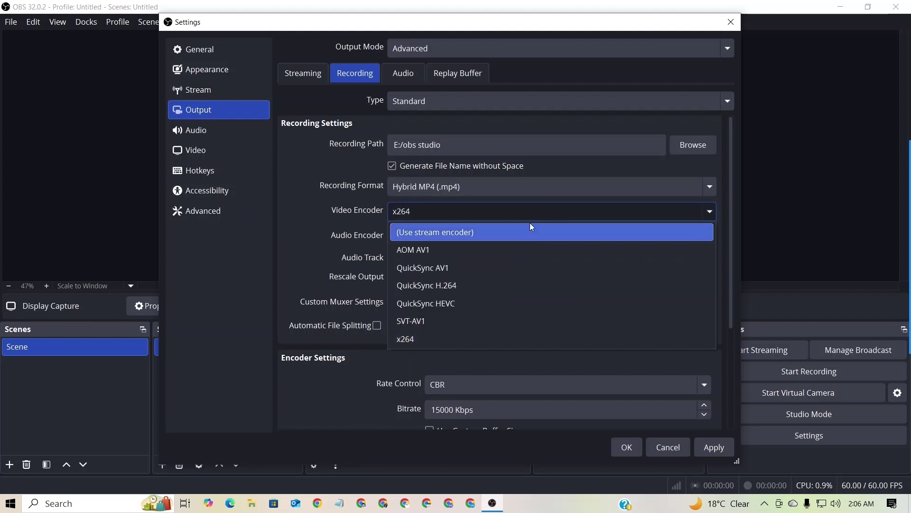
pyautogui.click(431, 342)
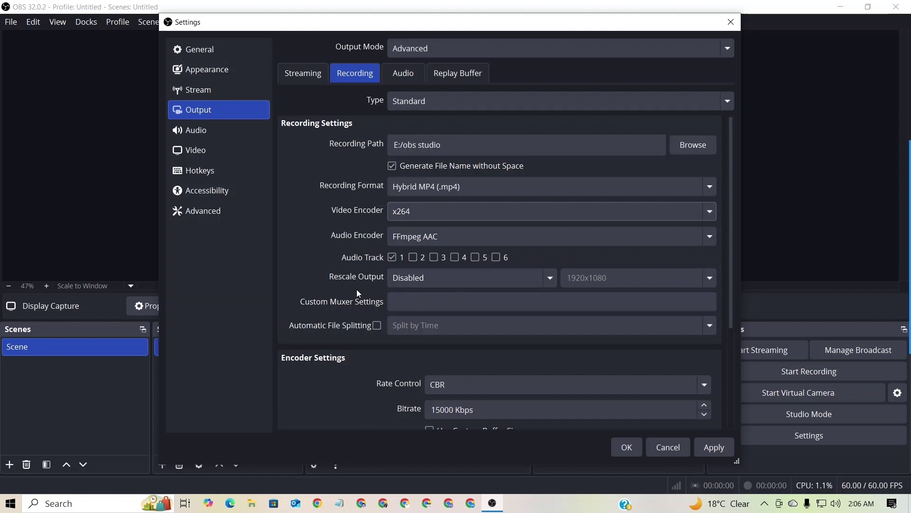
# Set the recording encoder's keyframe interval to 2 s and save the settings
pyautogui.scroll(-3, 358, 293)
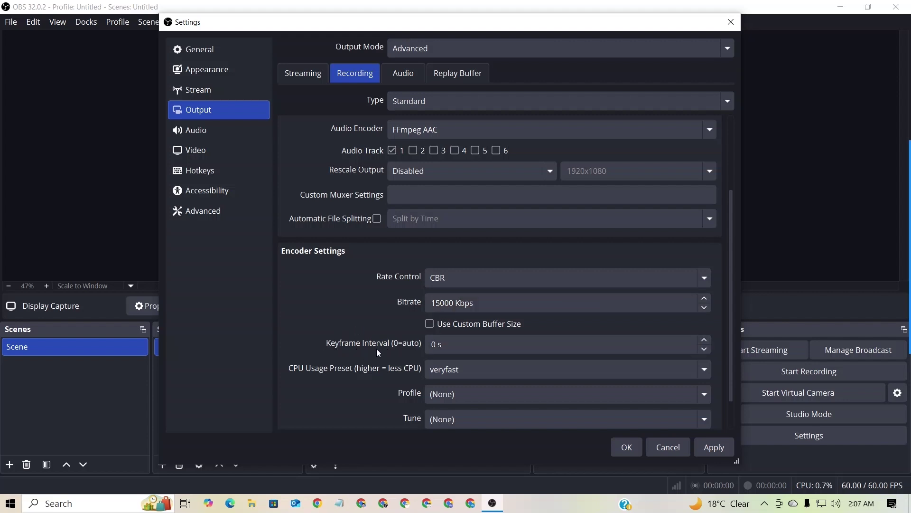
pyautogui.doubleClick(437, 345)
pyautogui.click(440, 345)
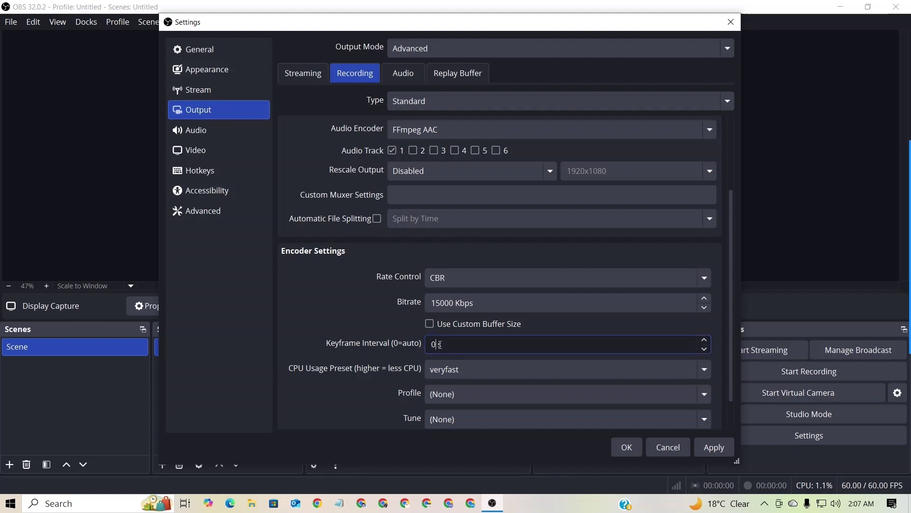
pyautogui.write('2')
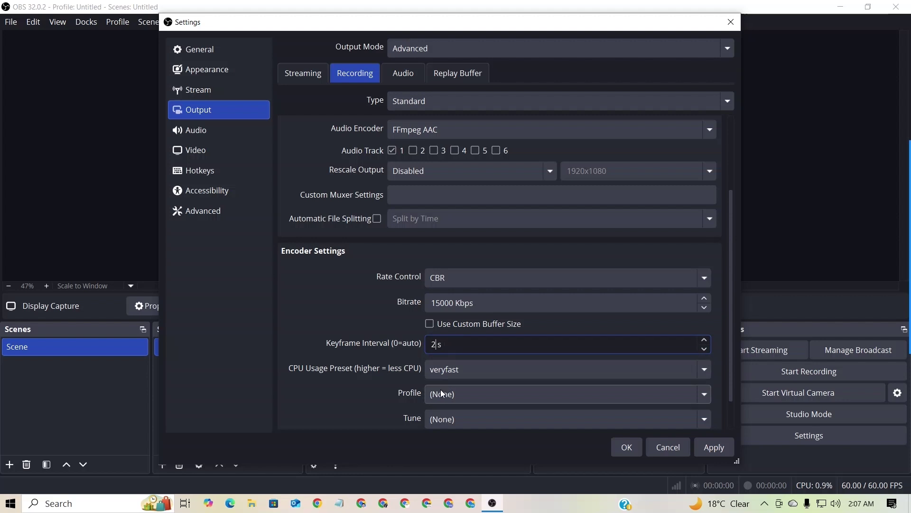
pyautogui.click(625, 447)
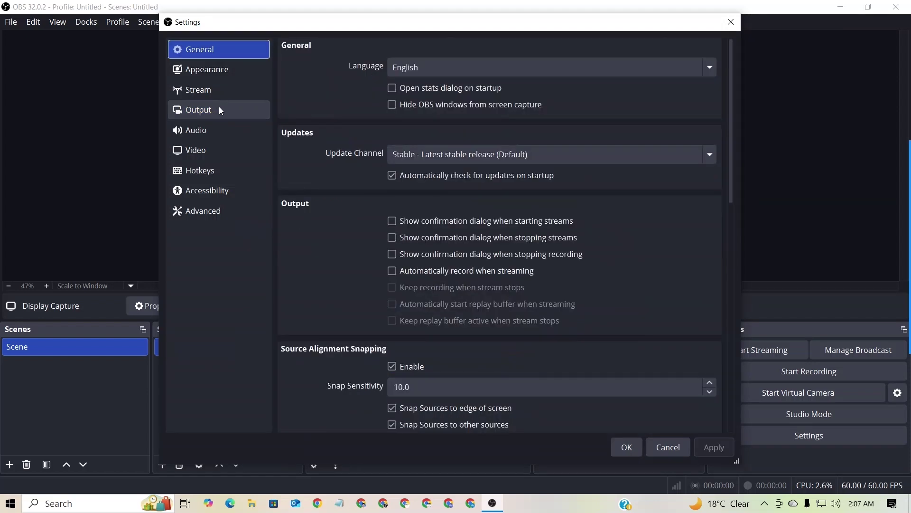
# In the audio settings, choose Microphone (Realtek(R) Audio) as the Mic/Auxiliary Audio device
pyautogui.click(195, 130)
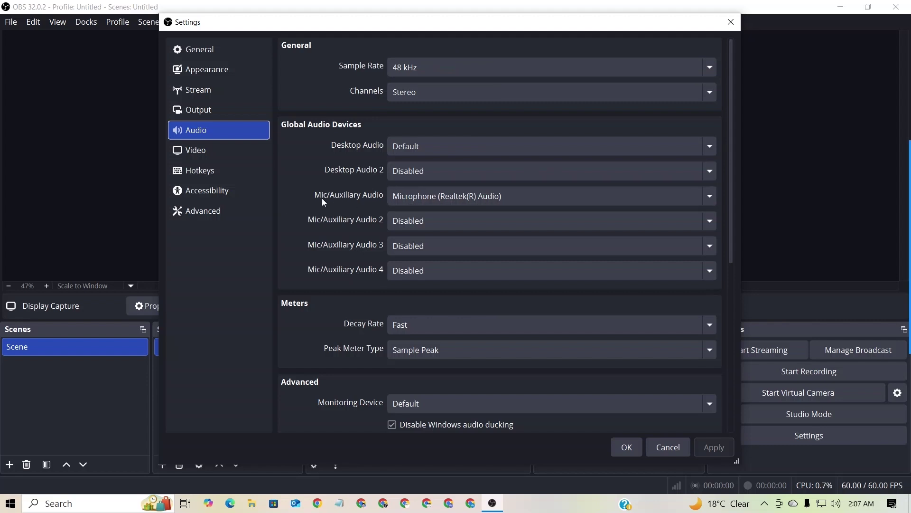
pyautogui.click(467, 203)
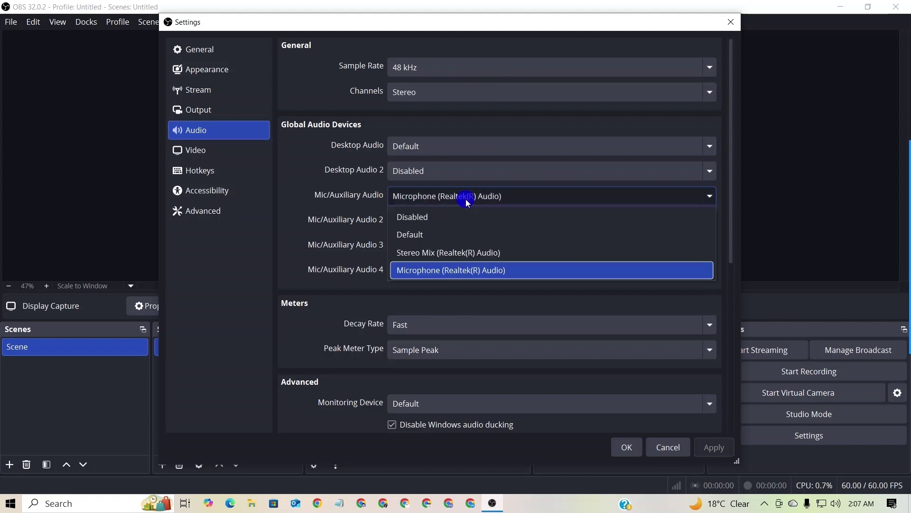
pyautogui.click(454, 275)
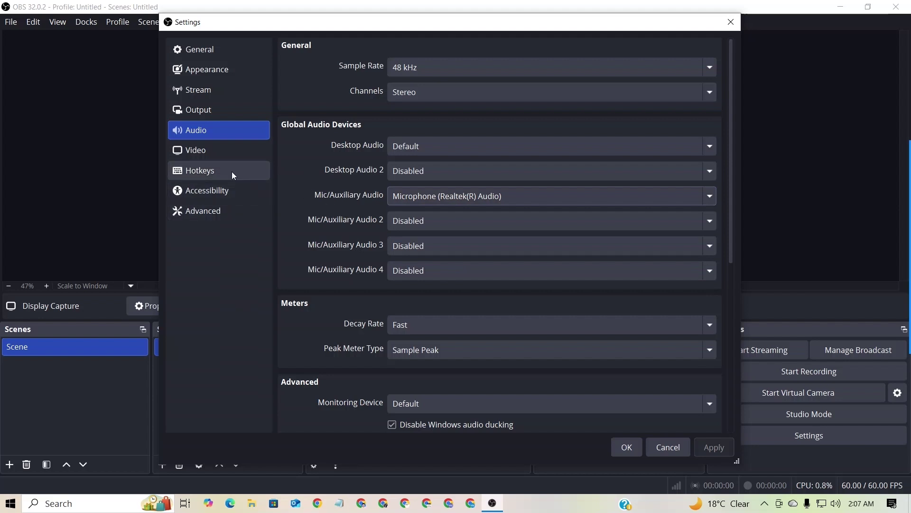
# Review the output settings for the audio tracks and for recording
pyautogui.click(198, 112)
pyautogui.click(404, 79)
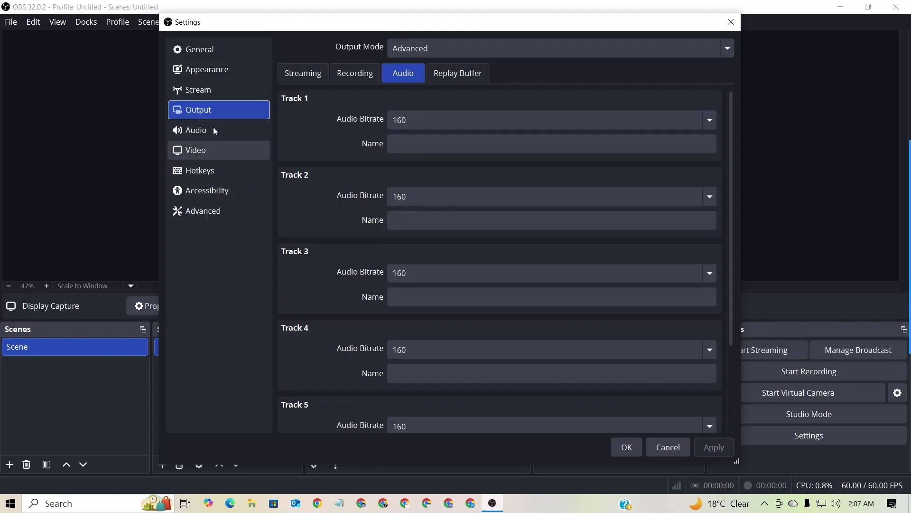
pyautogui.click(354, 71)
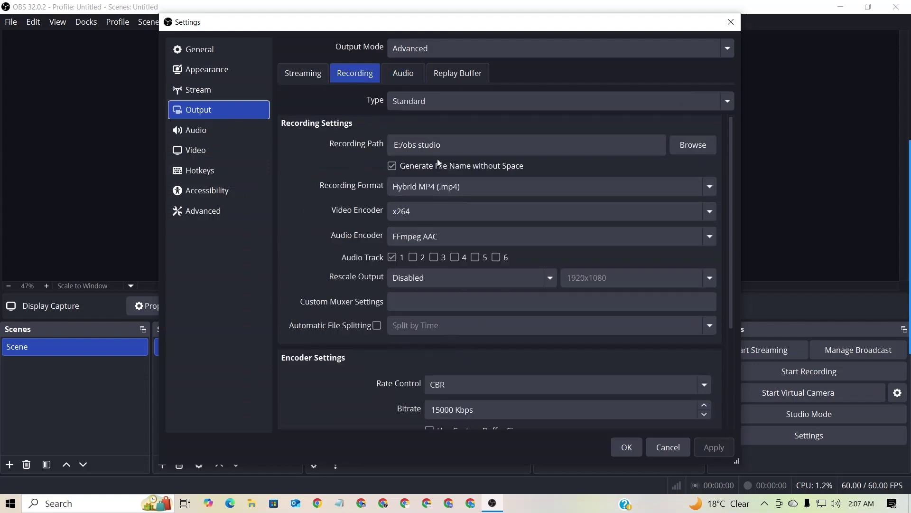
pyautogui.scroll(-1, 451, 273)
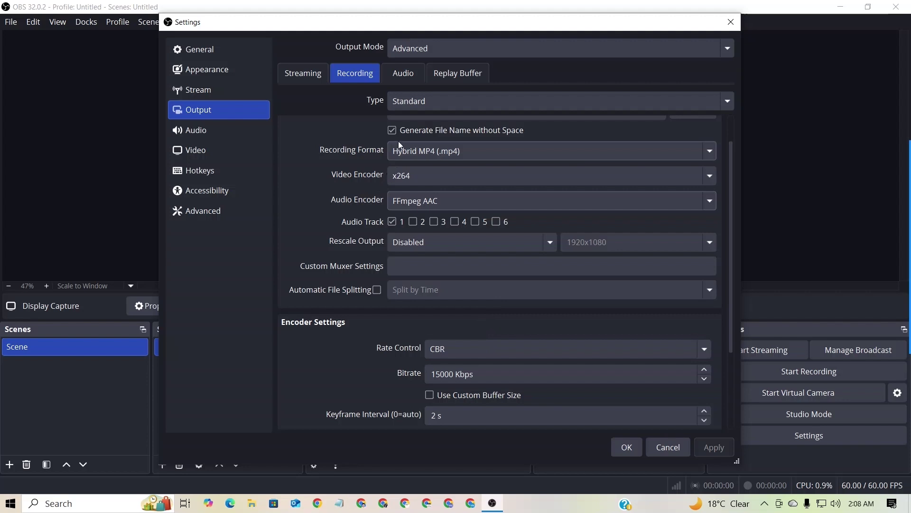
pyautogui.click(200, 91)
pyautogui.click(194, 71)
pyautogui.click(196, 54)
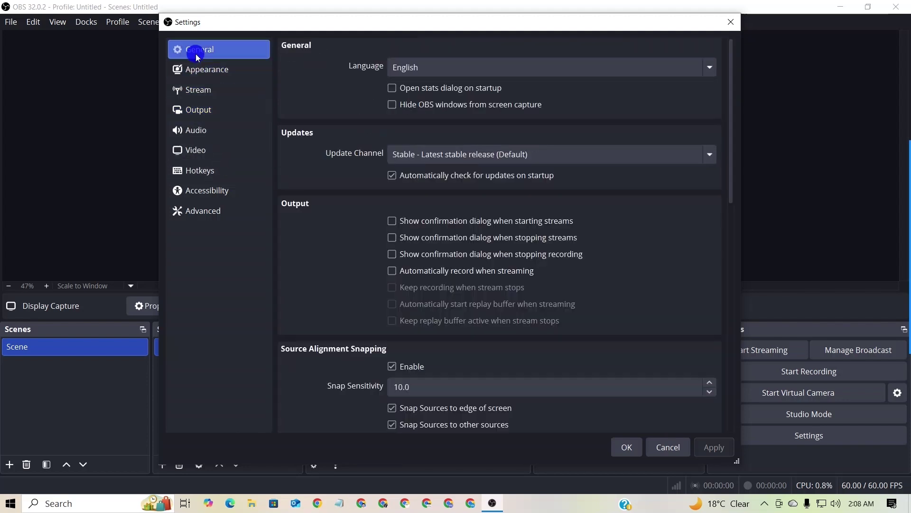
# In the video settings, choose 1920x1080 as the base (canvas) resolution and close the settings
pyautogui.click(194, 151)
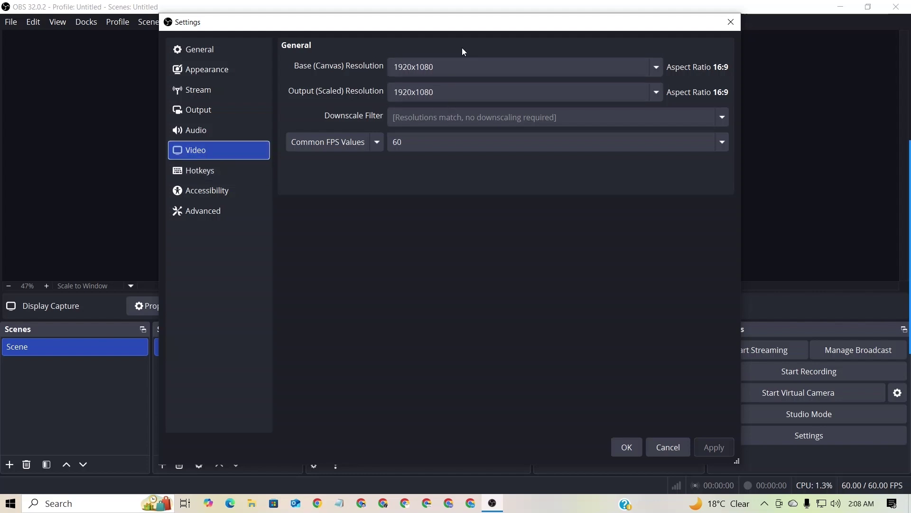
pyautogui.click(516, 67)
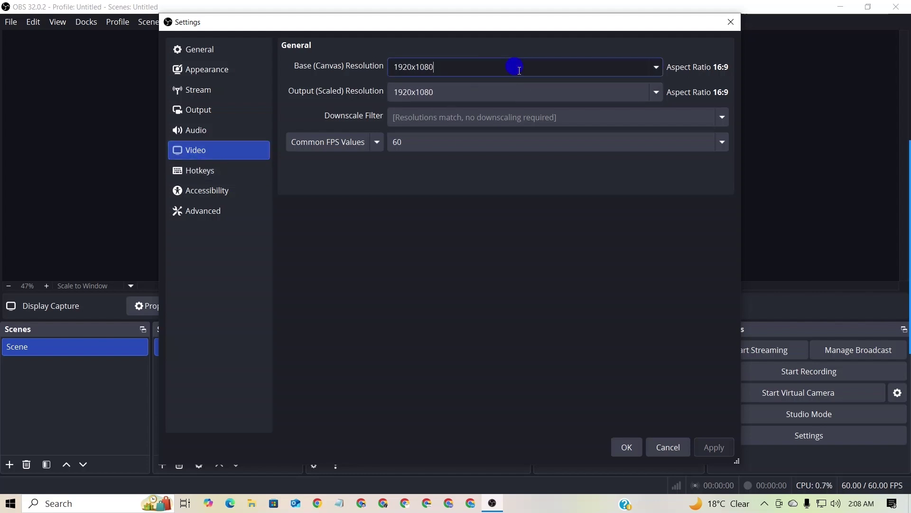
pyautogui.click(659, 68)
pyautogui.click(440, 87)
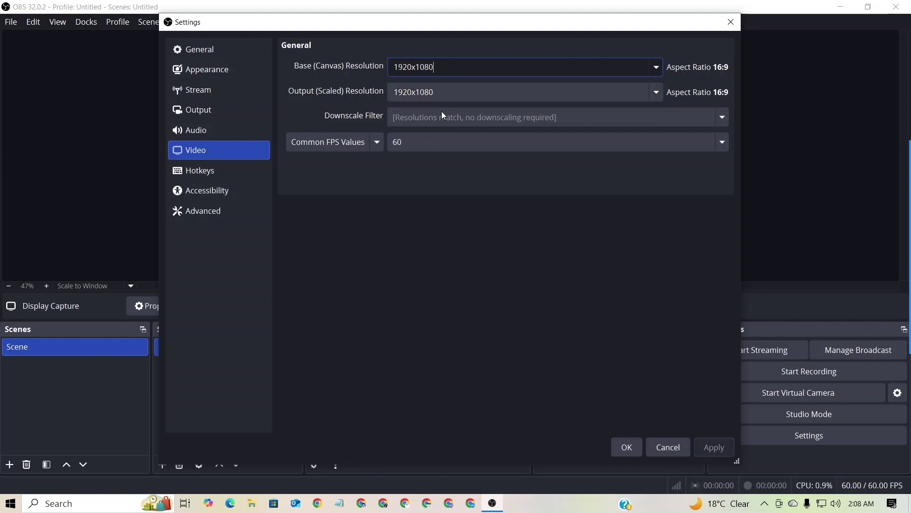
pyautogui.click(732, 23)
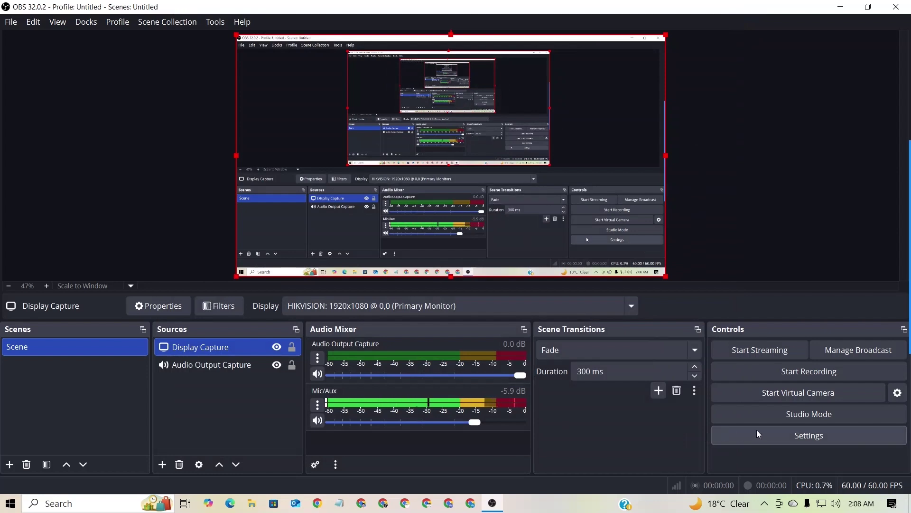
# Review the hotkeys for starting, stopping, pausing and unpausing a recording in the settings
pyautogui.click(825, 439)
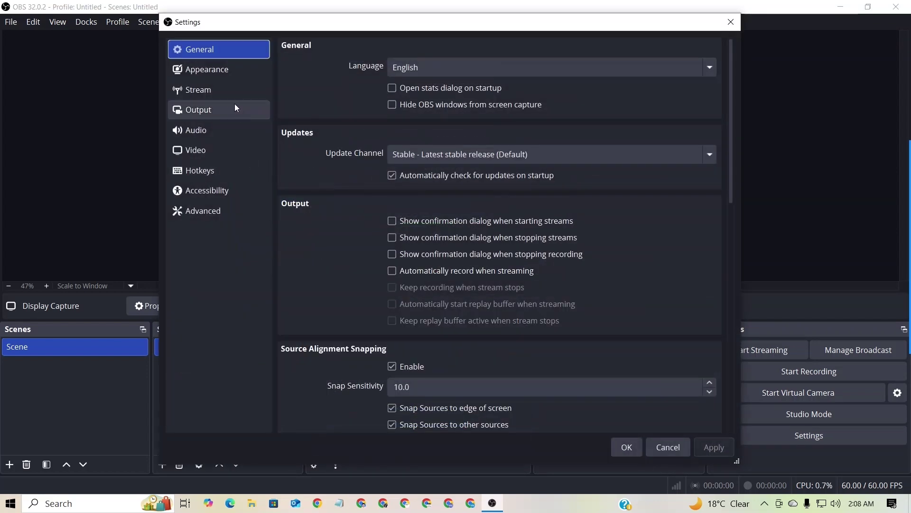
pyautogui.click(203, 176)
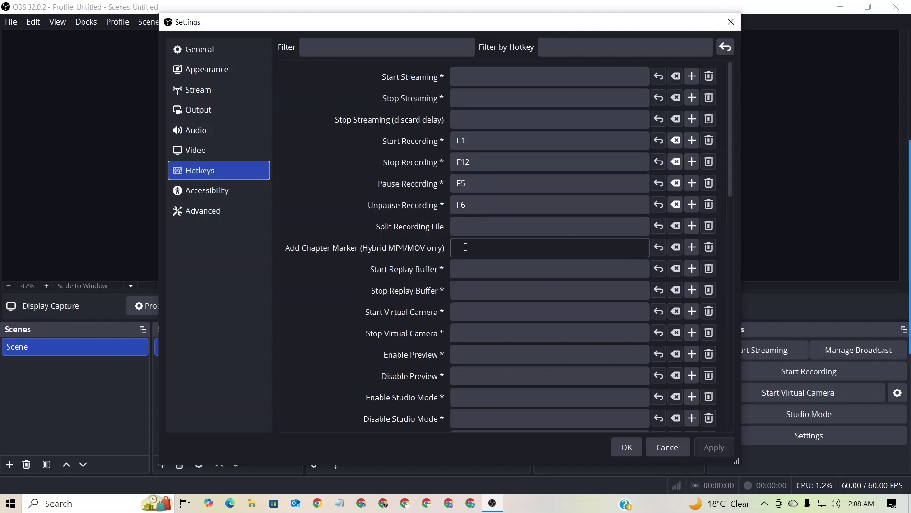
pyautogui.click(731, 23)
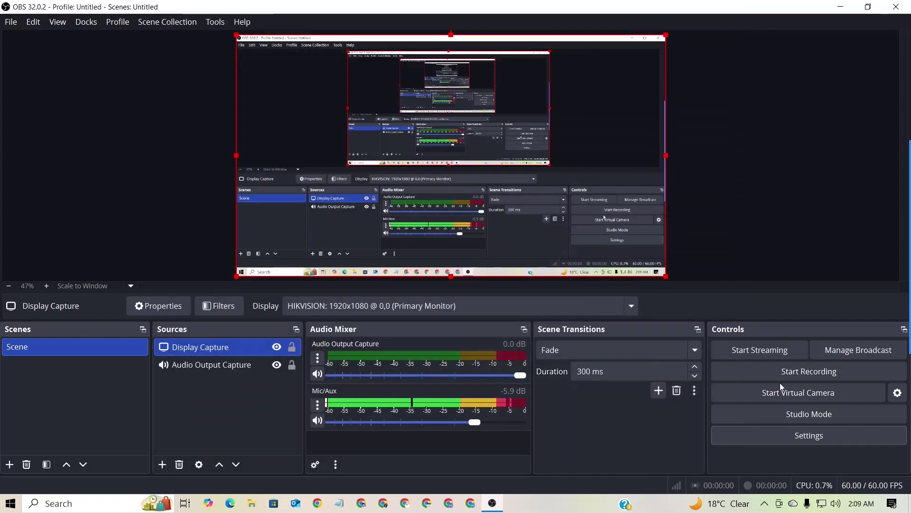
# Review the Mic/Aux audio filters from Noise Suppression to Noise Gate, along with the filter types available to add
pyautogui.click(318, 405)
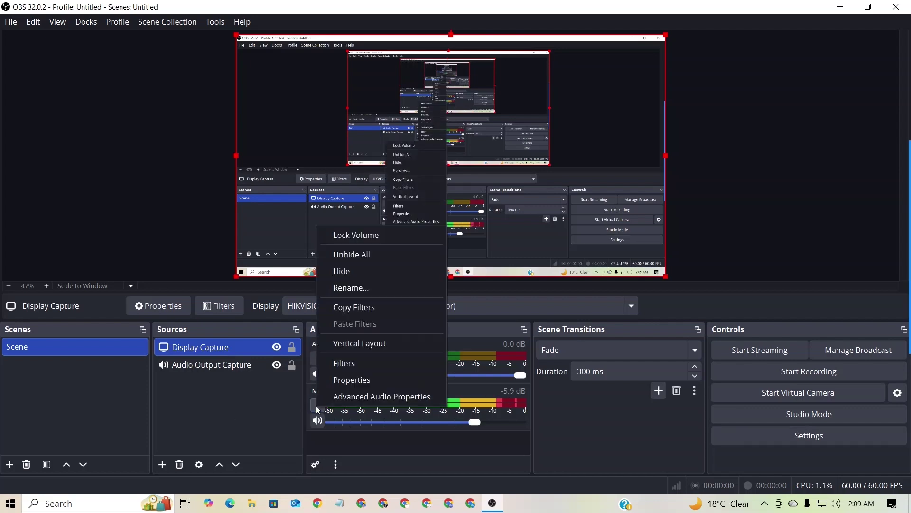
pyautogui.click(357, 363)
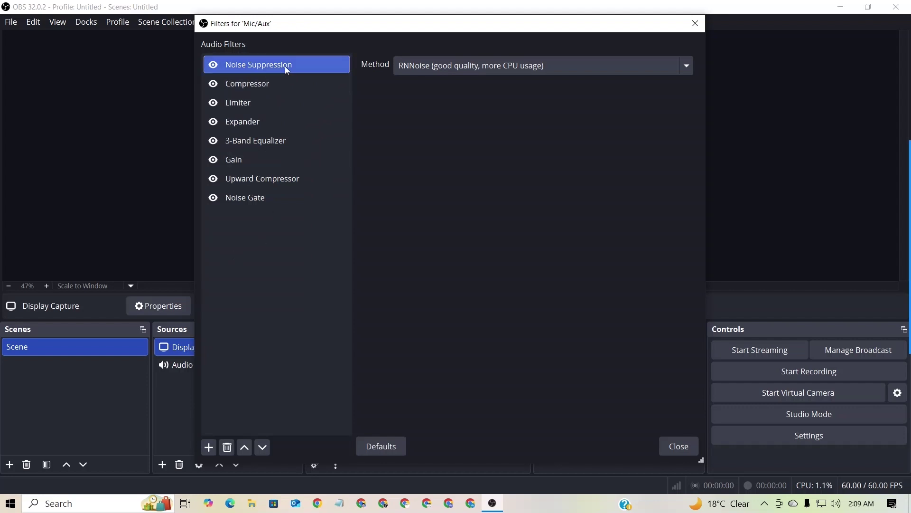
pyautogui.click(211, 445)
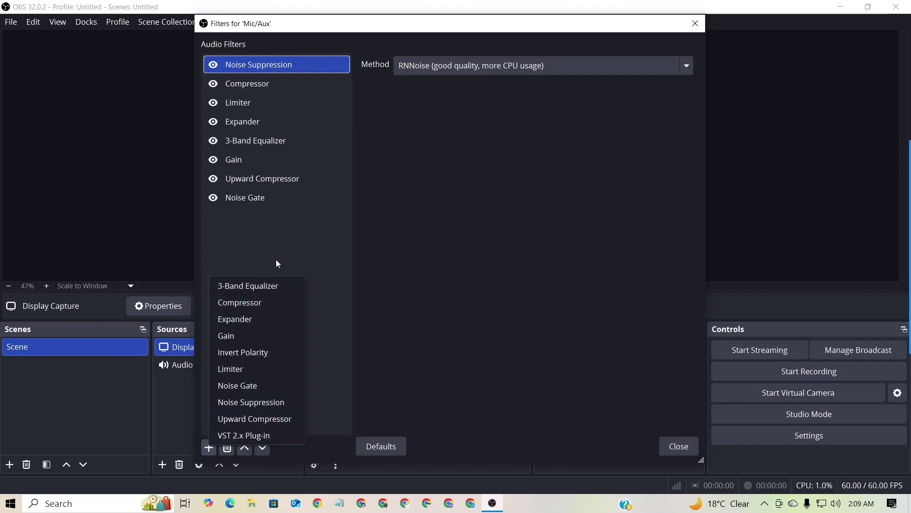
pyautogui.click(301, 230)
pyautogui.click(251, 90)
pyautogui.click(253, 102)
pyautogui.click(246, 122)
pyautogui.click(247, 140)
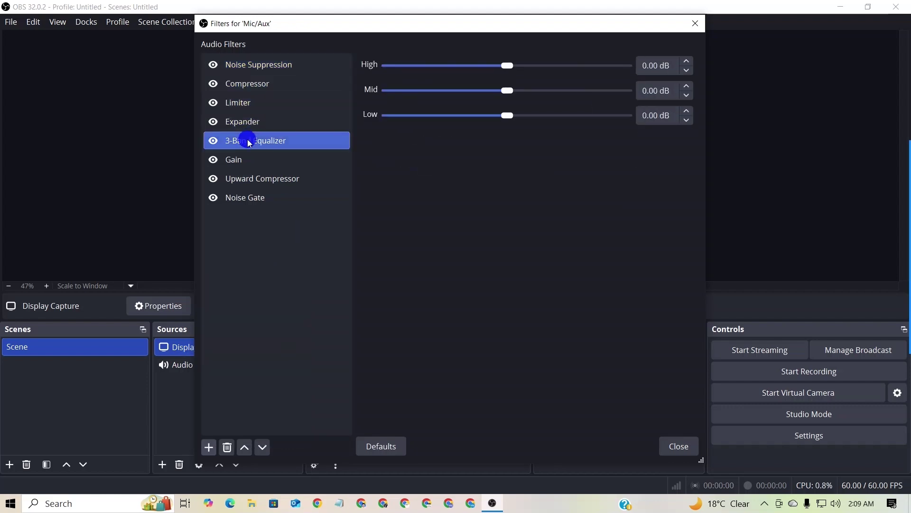
pyautogui.click(246, 160)
pyautogui.click(249, 179)
pyautogui.click(243, 198)
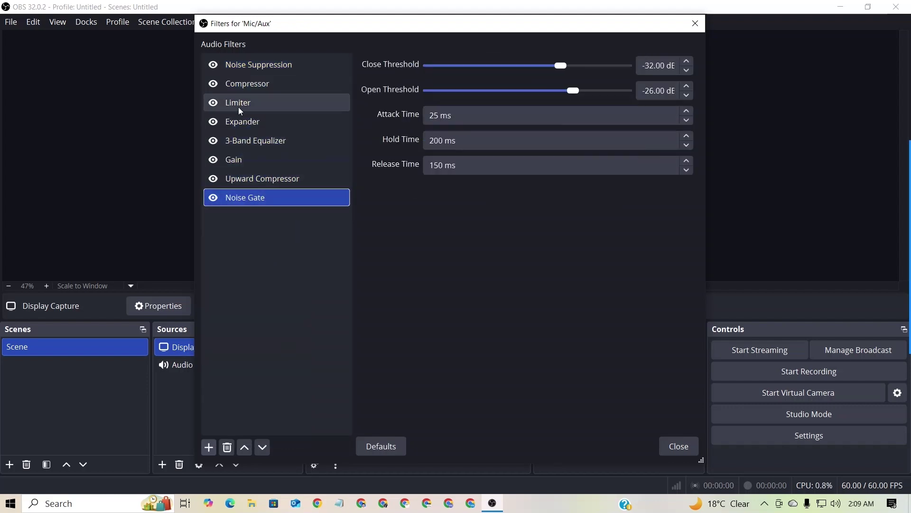
pyautogui.press('Escape')
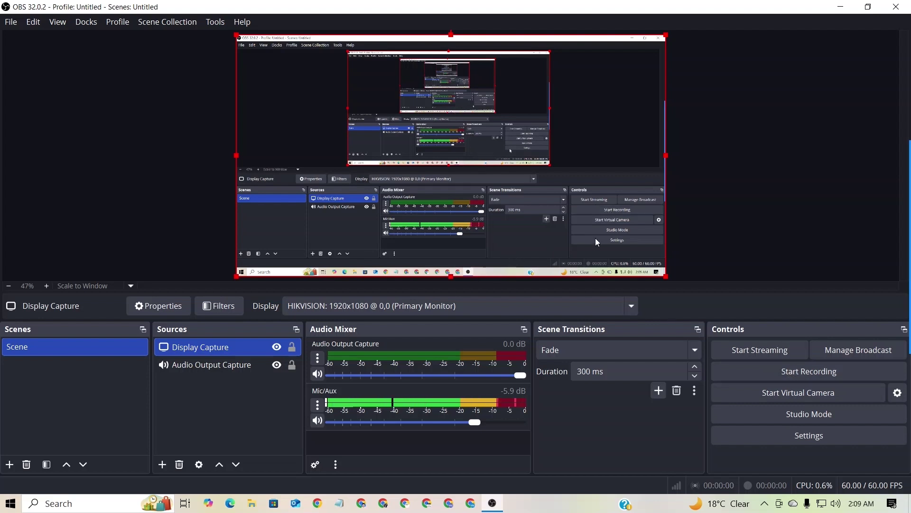
# Make a short test recording of the display, pausing and resuming it once before stopping it
pyautogui.hotkey('ctrl', 'shift', 'r')
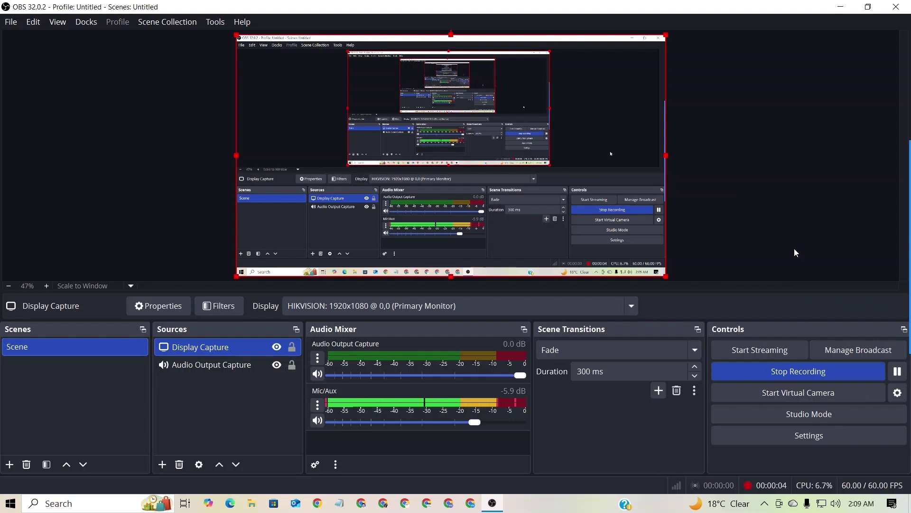
pyautogui.hotkey('ctrl', 'shift', 'p')
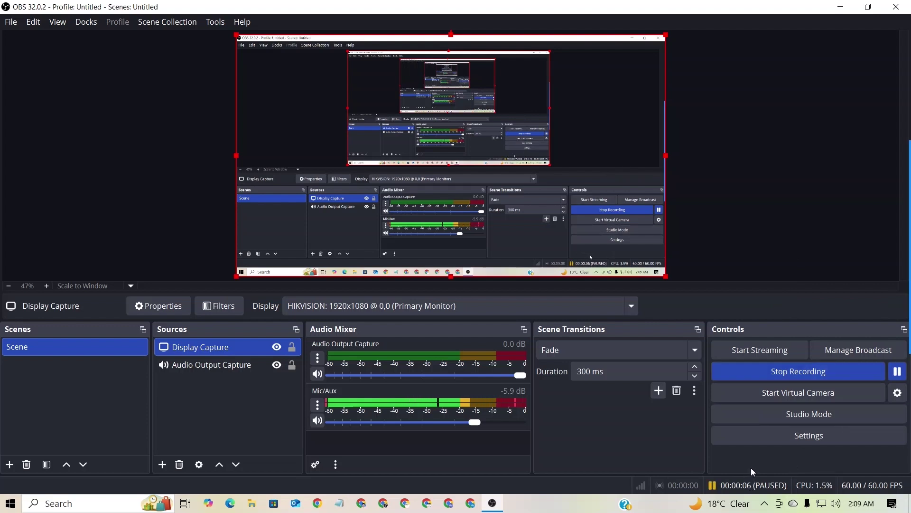
pyautogui.hotkey('ctrl', 'shift', 'p')
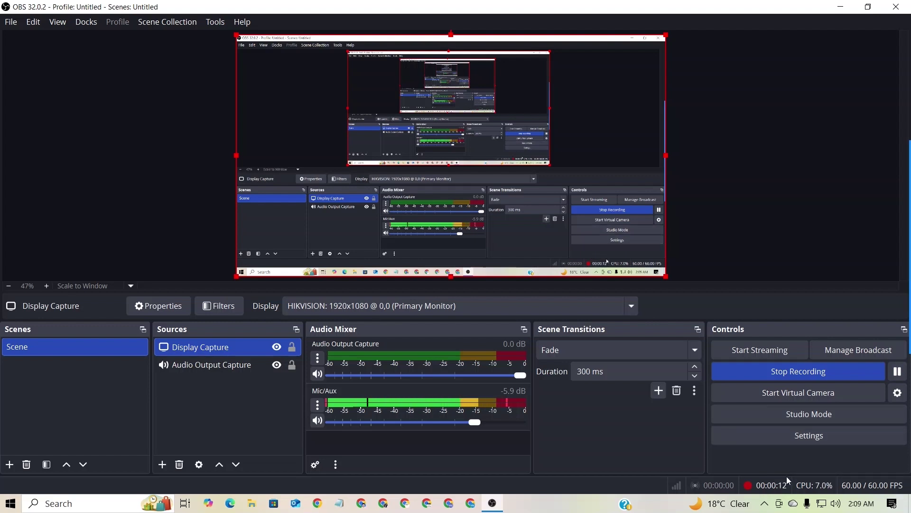
pyautogui.click(778, 371)
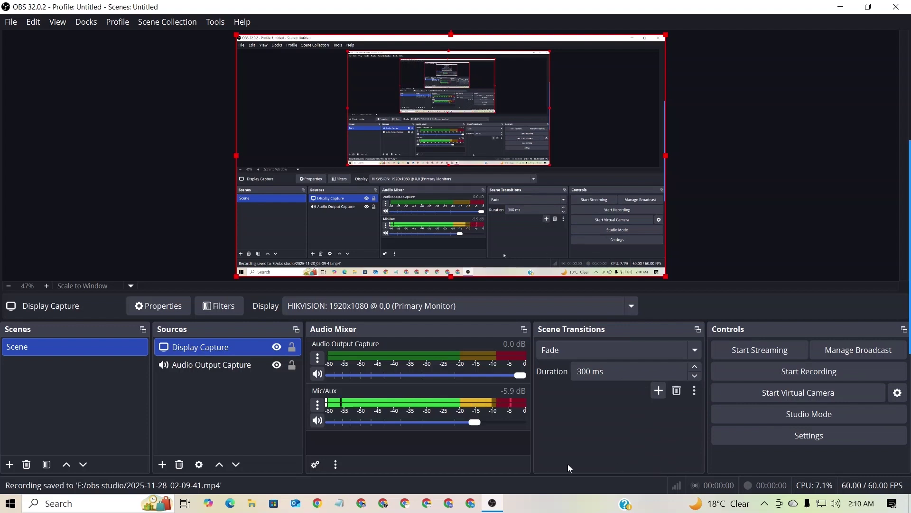
# Switch to File Explorer and open the obs studio folder on Local Disk (E:)
pyautogui.click(252, 504)
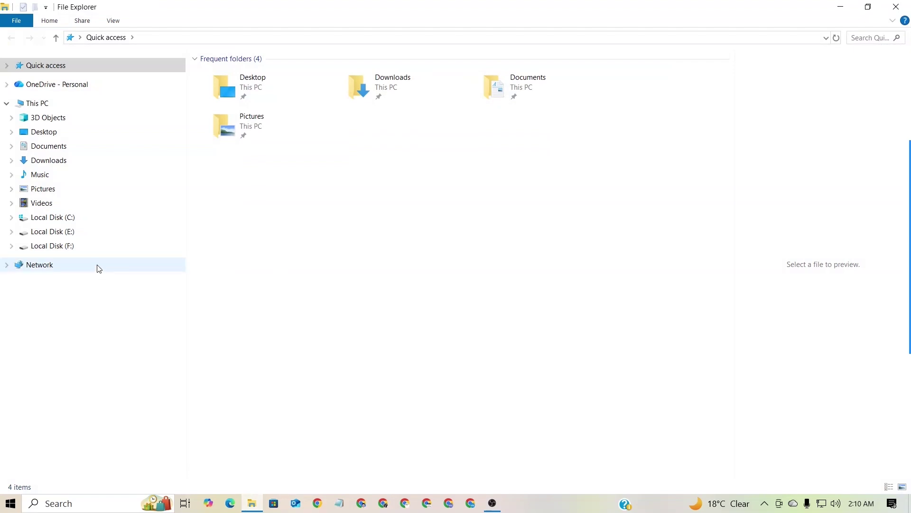
pyautogui.click(72, 233)
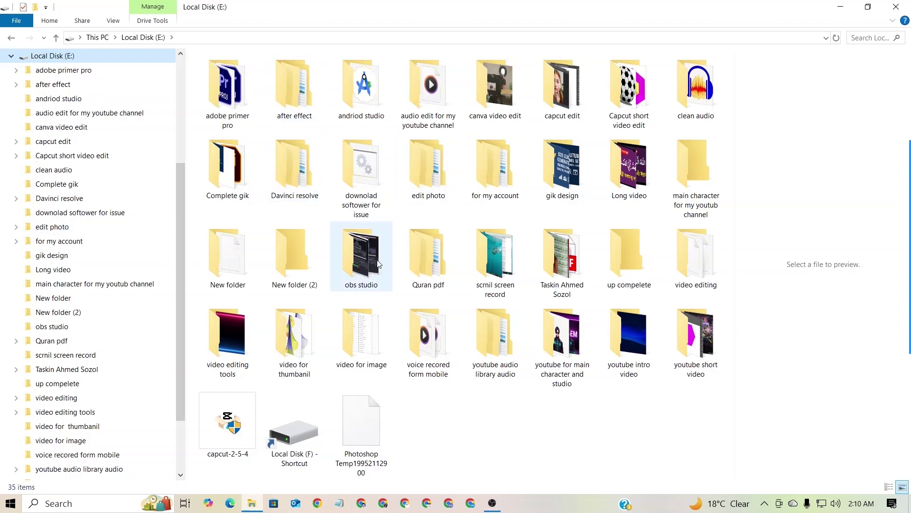
pyautogui.click(341, 266)
pyautogui.doubleClick(340, 263)
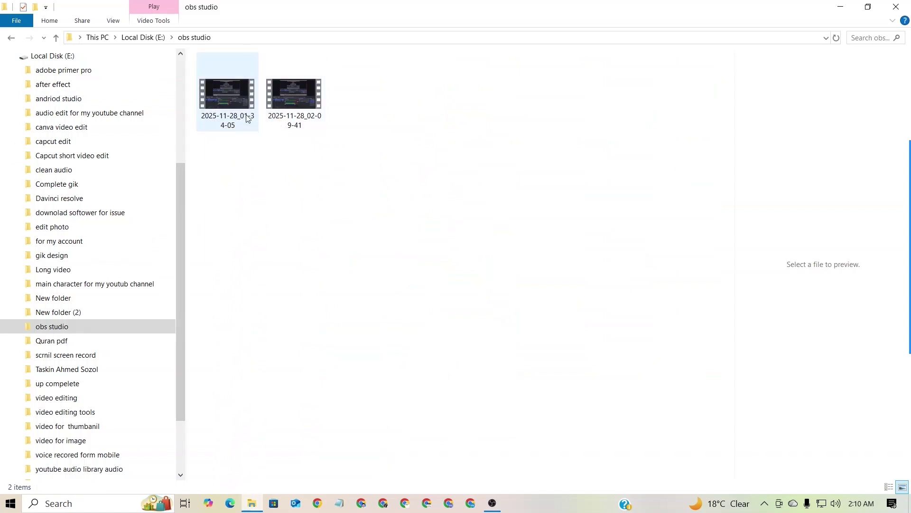
# Play the recording 2025-11-28_02-09-41, skip forward through it, pause it and close the player
pyautogui.doubleClick(292, 116)
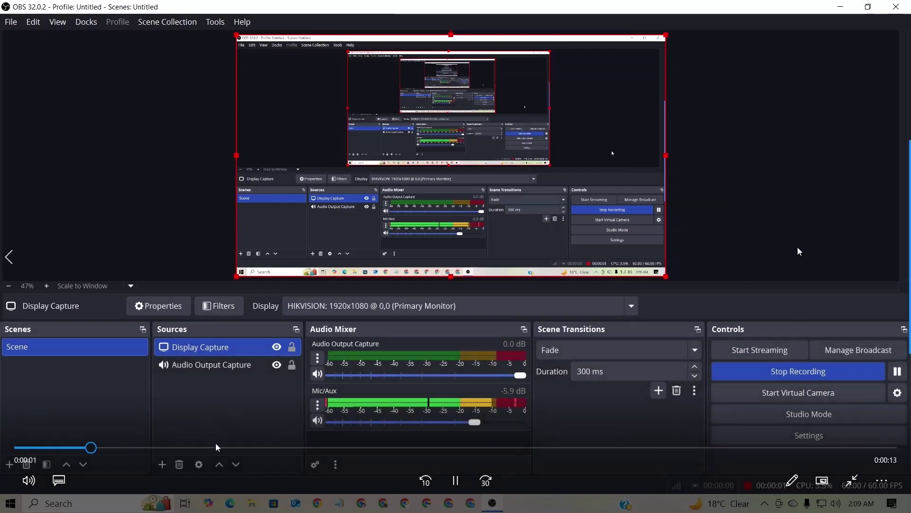
pyautogui.click(228, 447)
pyautogui.moveTo(331, 447); pyautogui.dragTo(431, 447)
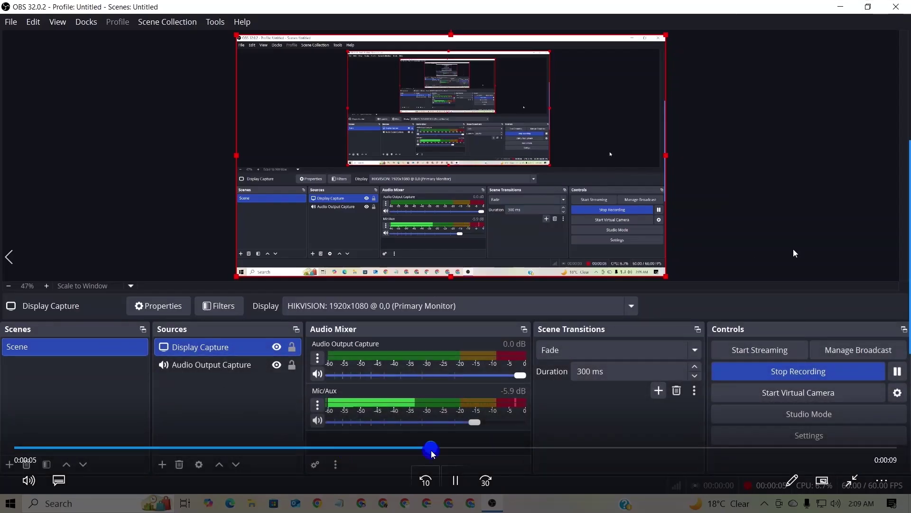
pyautogui.click(459, 482)
pyautogui.click(896, 10)
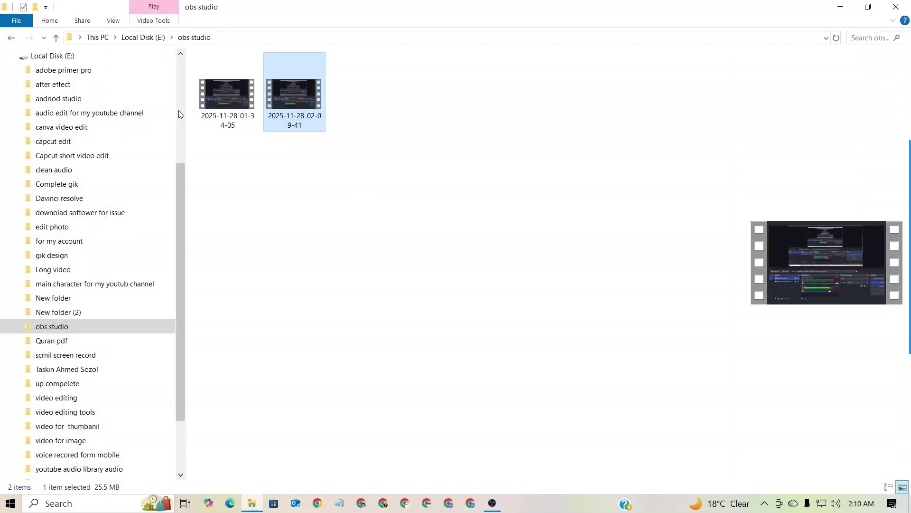
# Play the recording 2025-11-28_01-34-05, close the player and select the recording 2025-11-28_02-09-41
pyautogui.doubleClick(242, 107)
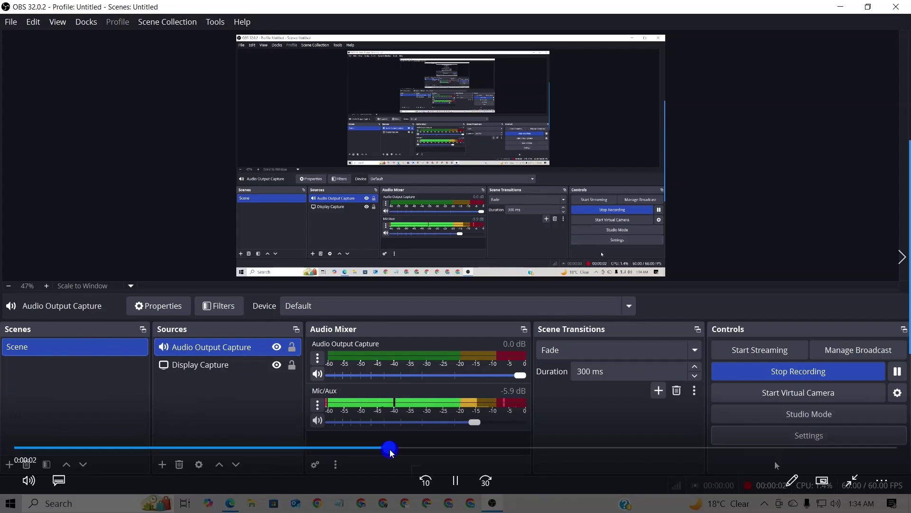
pyautogui.click(852, 480)
pyautogui.click(896, 8)
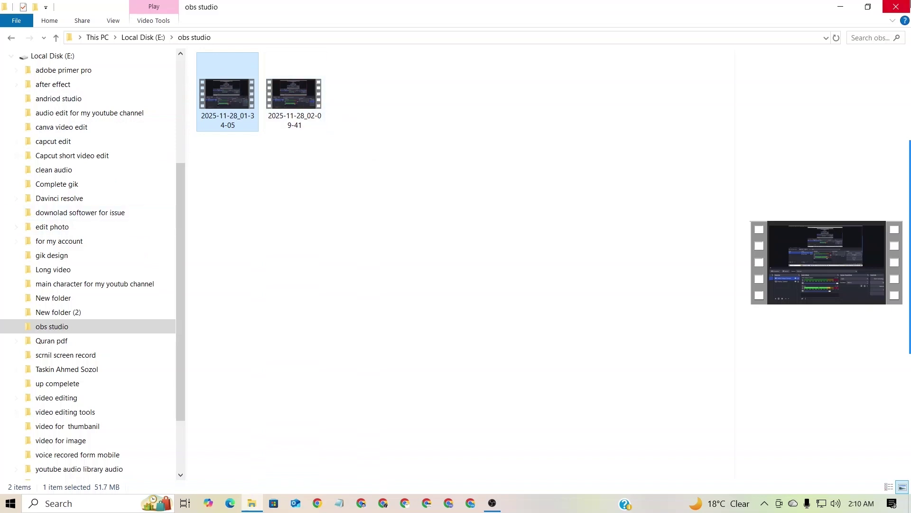
pyautogui.click(295, 100)
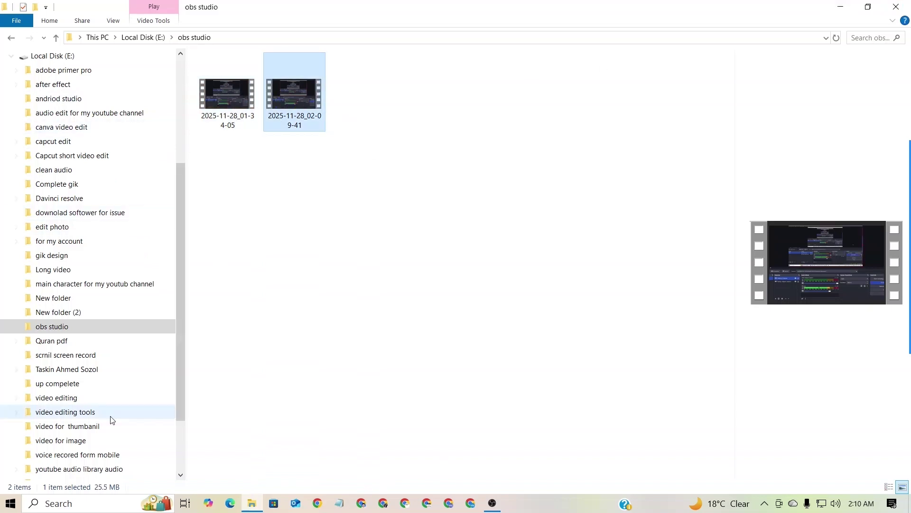
# Return from the recordings folder to OBS Studio and quit it
pyautogui.hotkey('alt', 'Tab')
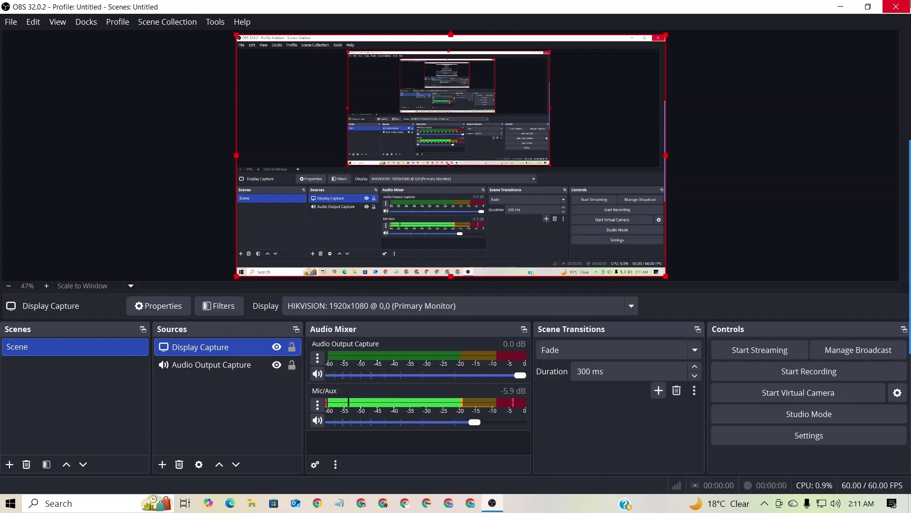
pyautogui.click(896, 6)
pyautogui.rightClick(259, 167)
pyautogui.click(271, 102)
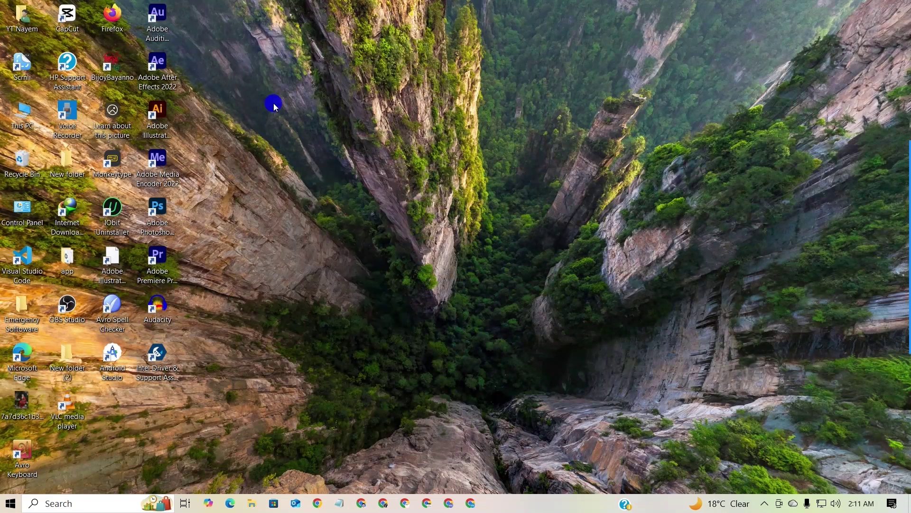
pyautogui.click(61, 502)
pyautogui.click(498, 69)
# Switch to Control Panel and open the properties of the Realtek(R) Audio microphone among the sound recording devices
pyautogui.doubleClick(22, 215)
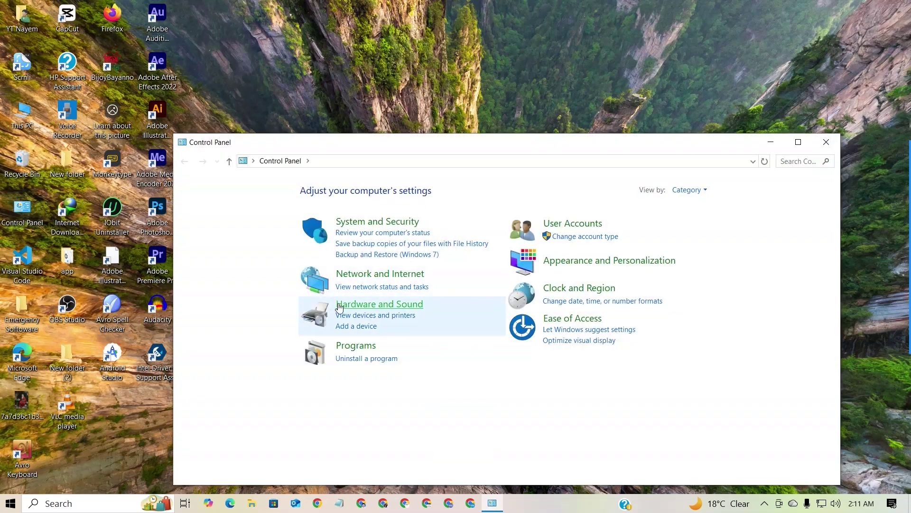
pyautogui.click(358, 305)
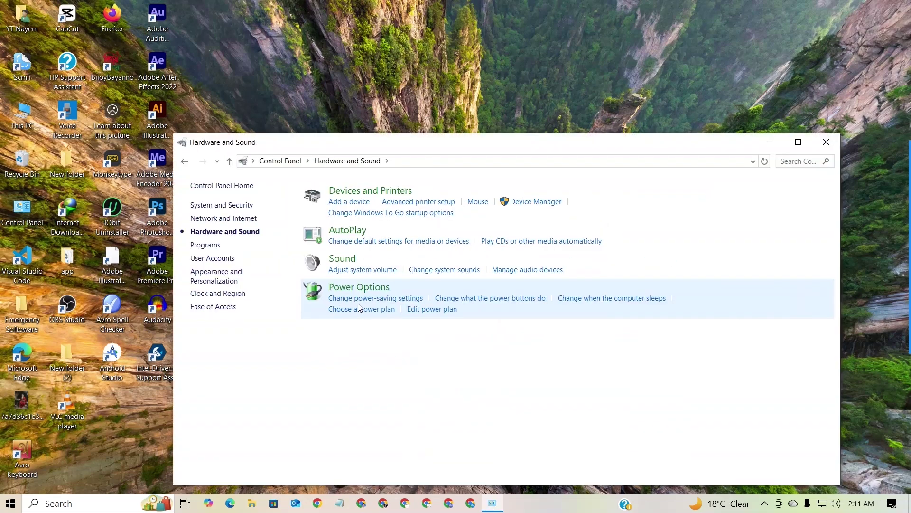
pyautogui.click(343, 259)
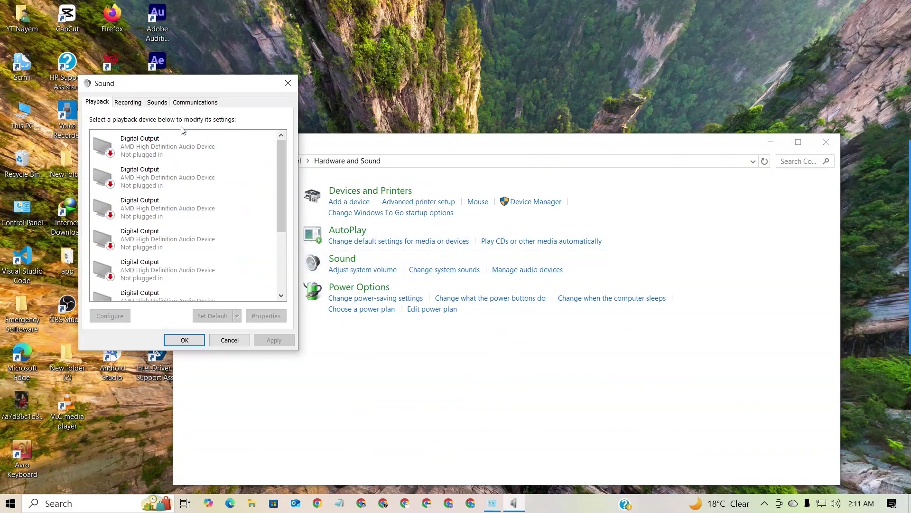
pyautogui.click(138, 103)
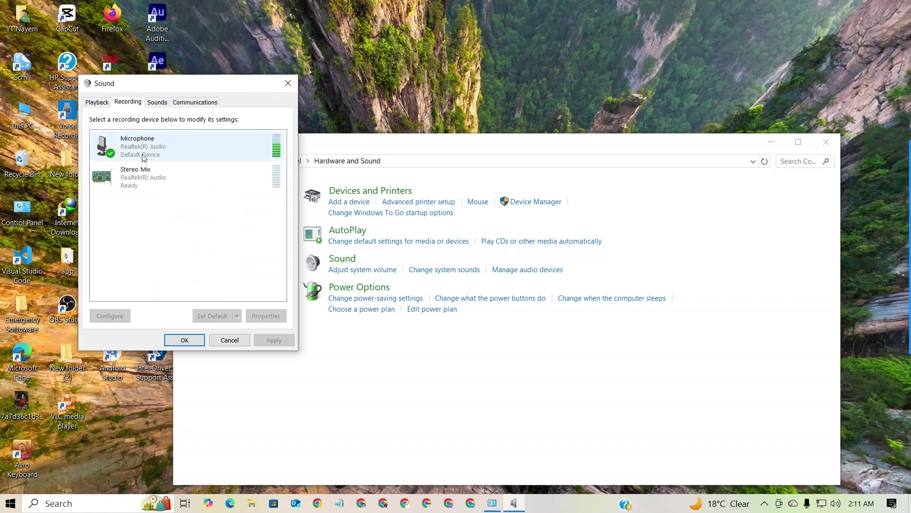
pyautogui.click(169, 156)
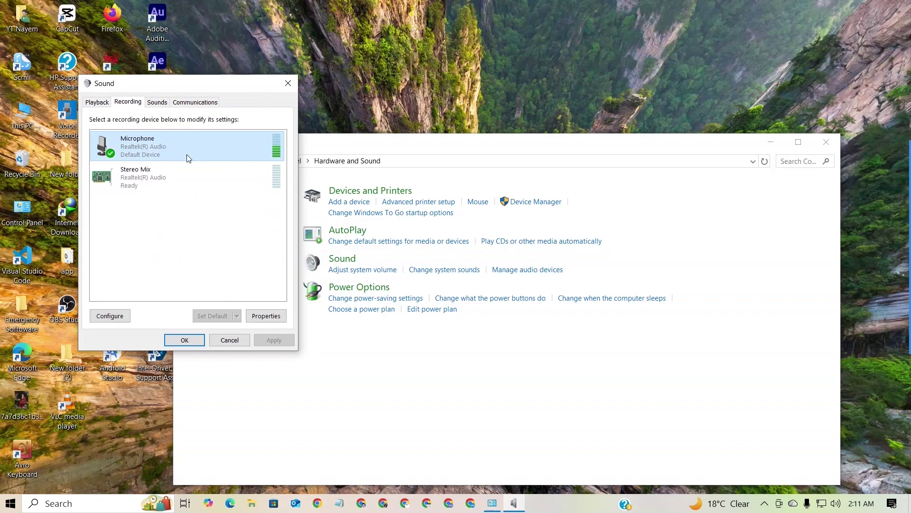
pyautogui.click(266, 316)
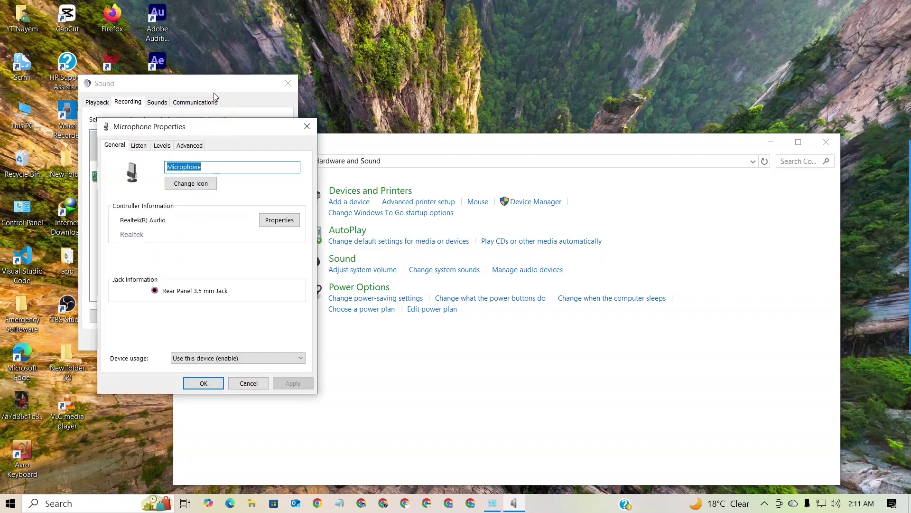
# Check the microphone's volume level and boost, and close its properties, the sound settings and Control Panel
pyautogui.click(163, 146)
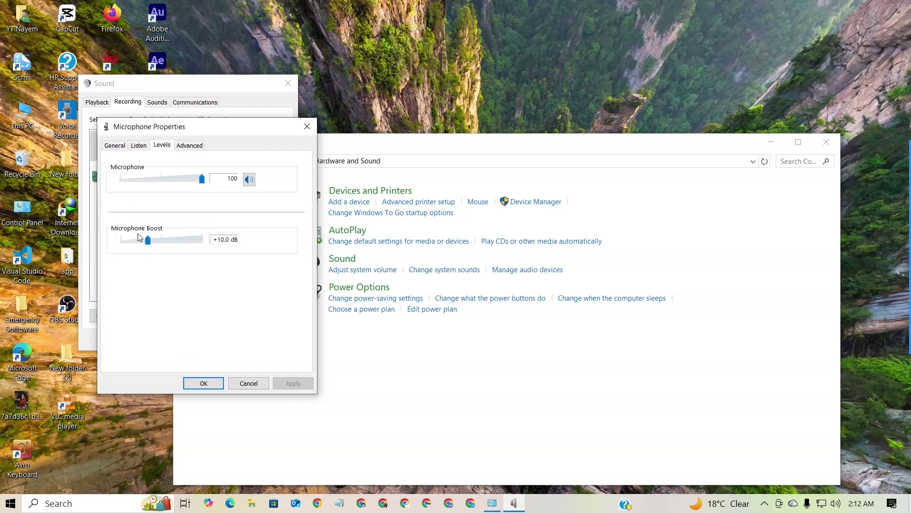
pyautogui.click(311, 129)
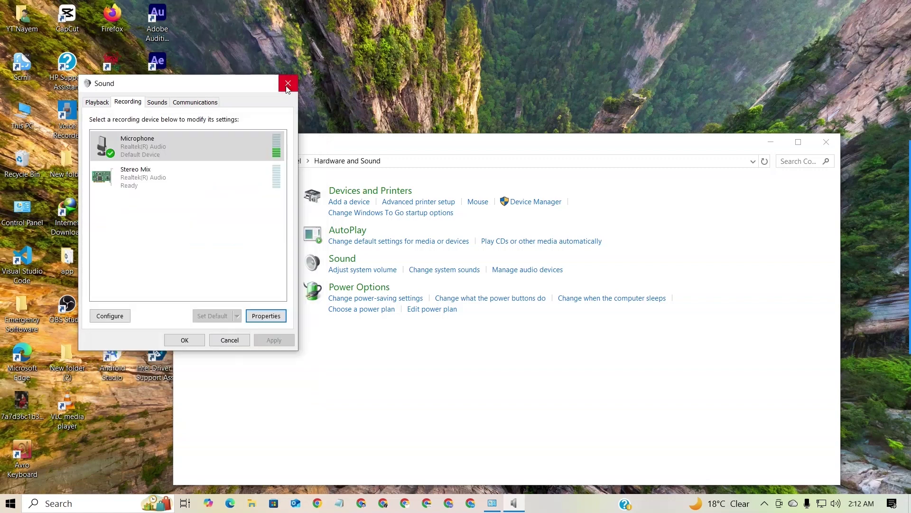
pyautogui.click(288, 83)
pyautogui.click(826, 137)
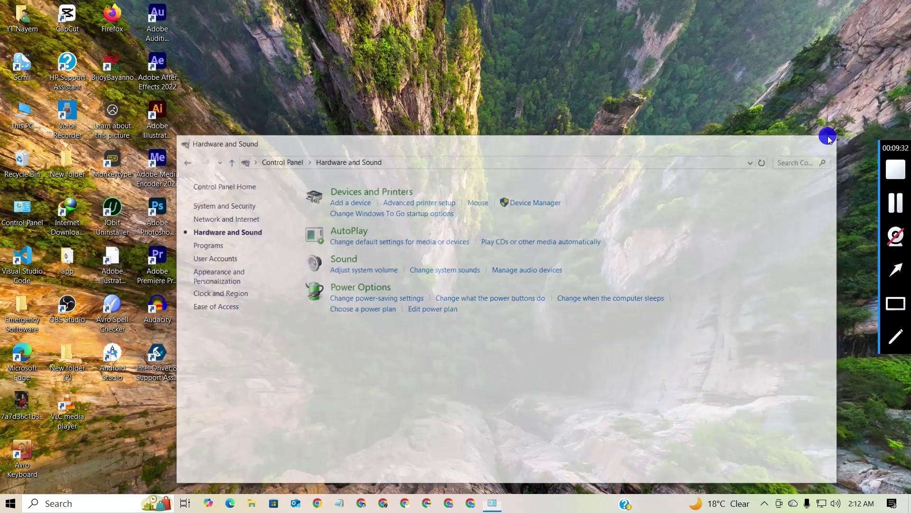
pyautogui.click(319, 196)
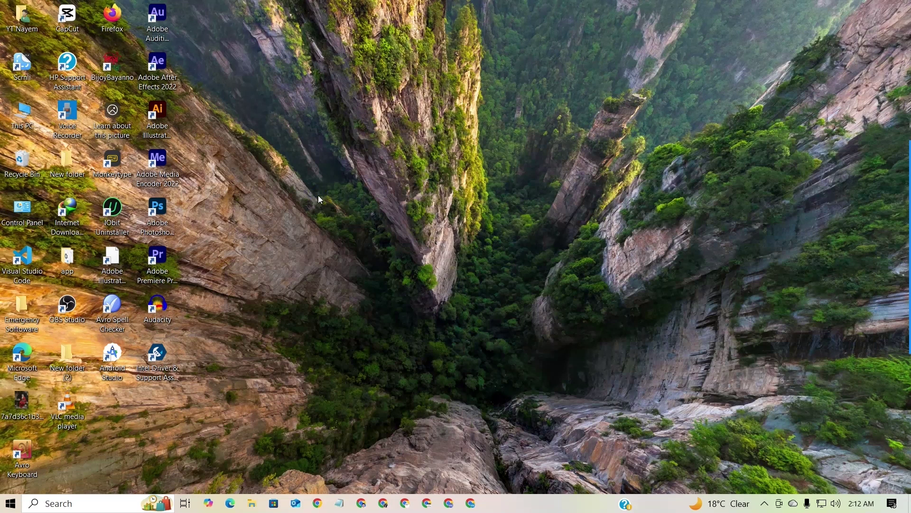